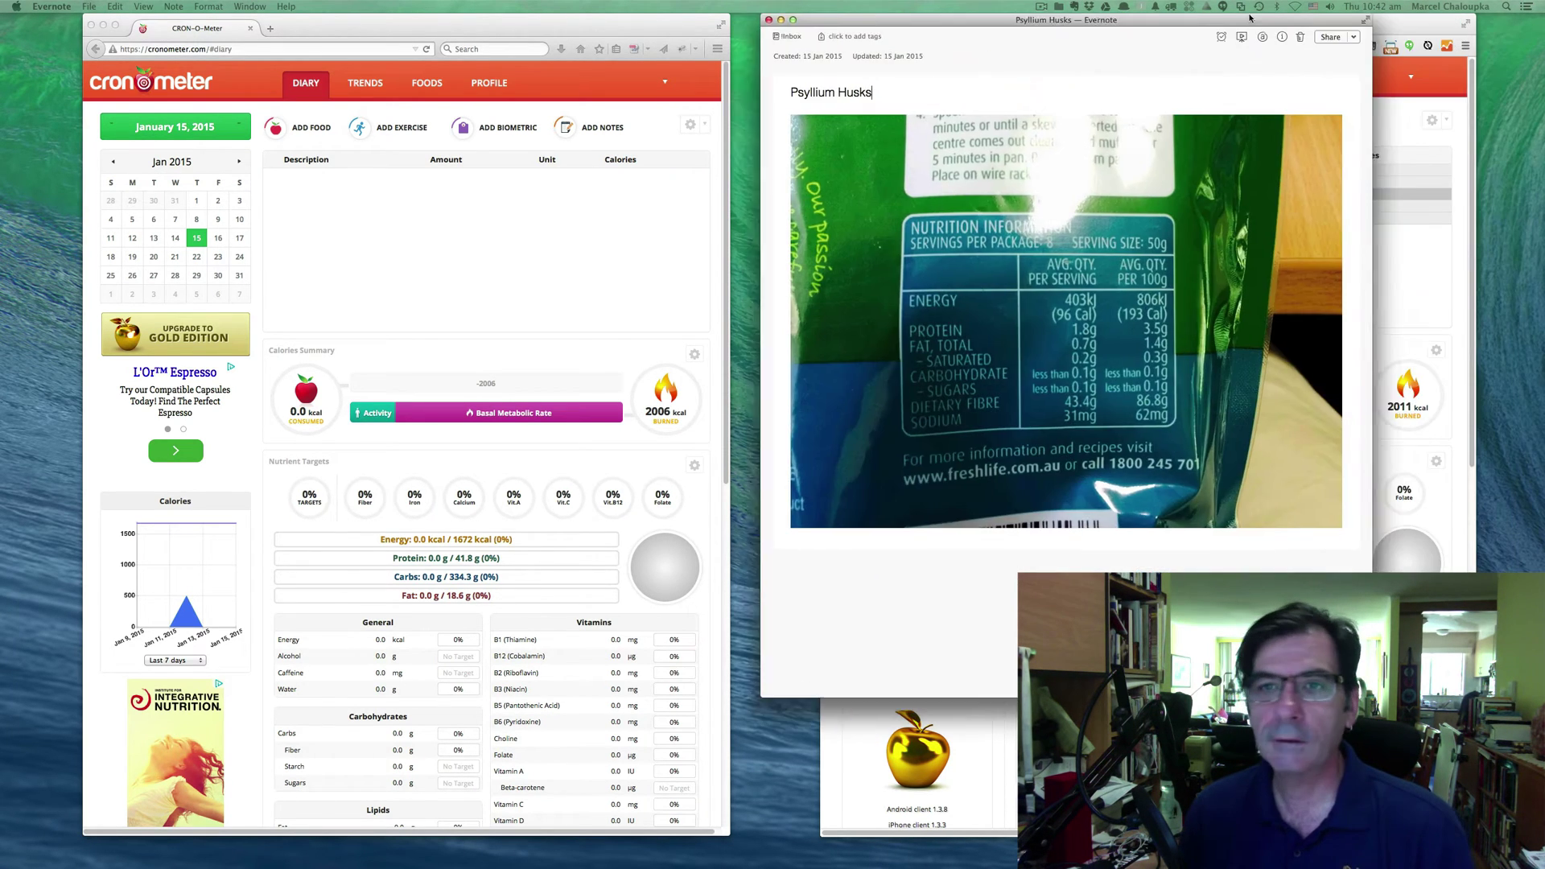
Move the Evernote 'Psyllium Husks' note with its label photo next to the Cronometer diary.
drag(1268, 24, 1192, 35)
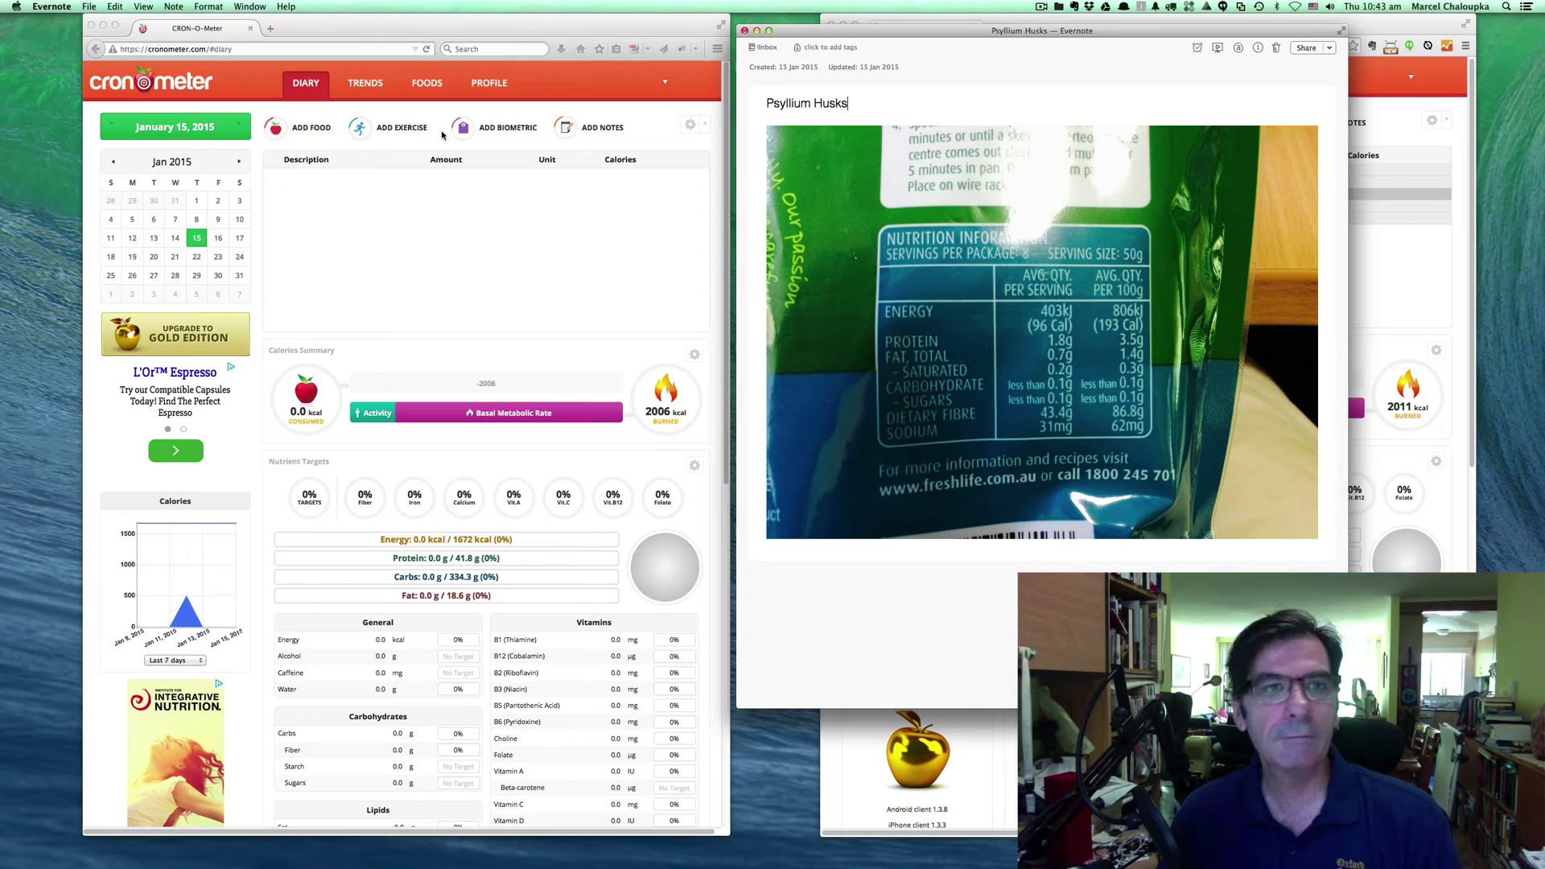
Under Foods, create a new custom food in the Cereal Grains and Pasta category.
click(427, 88)
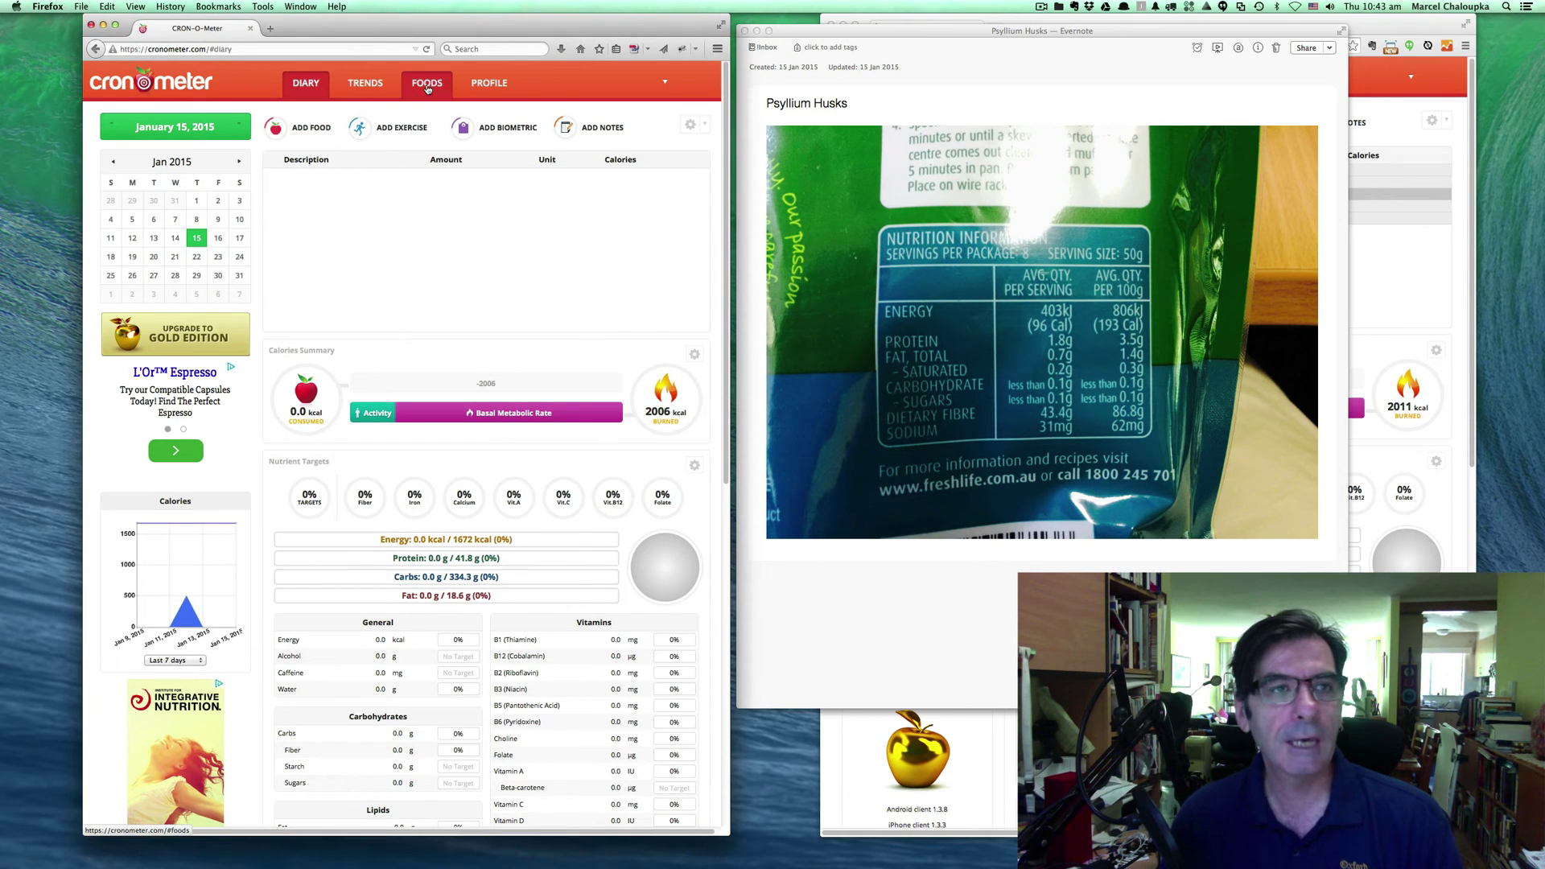
click(427, 88)
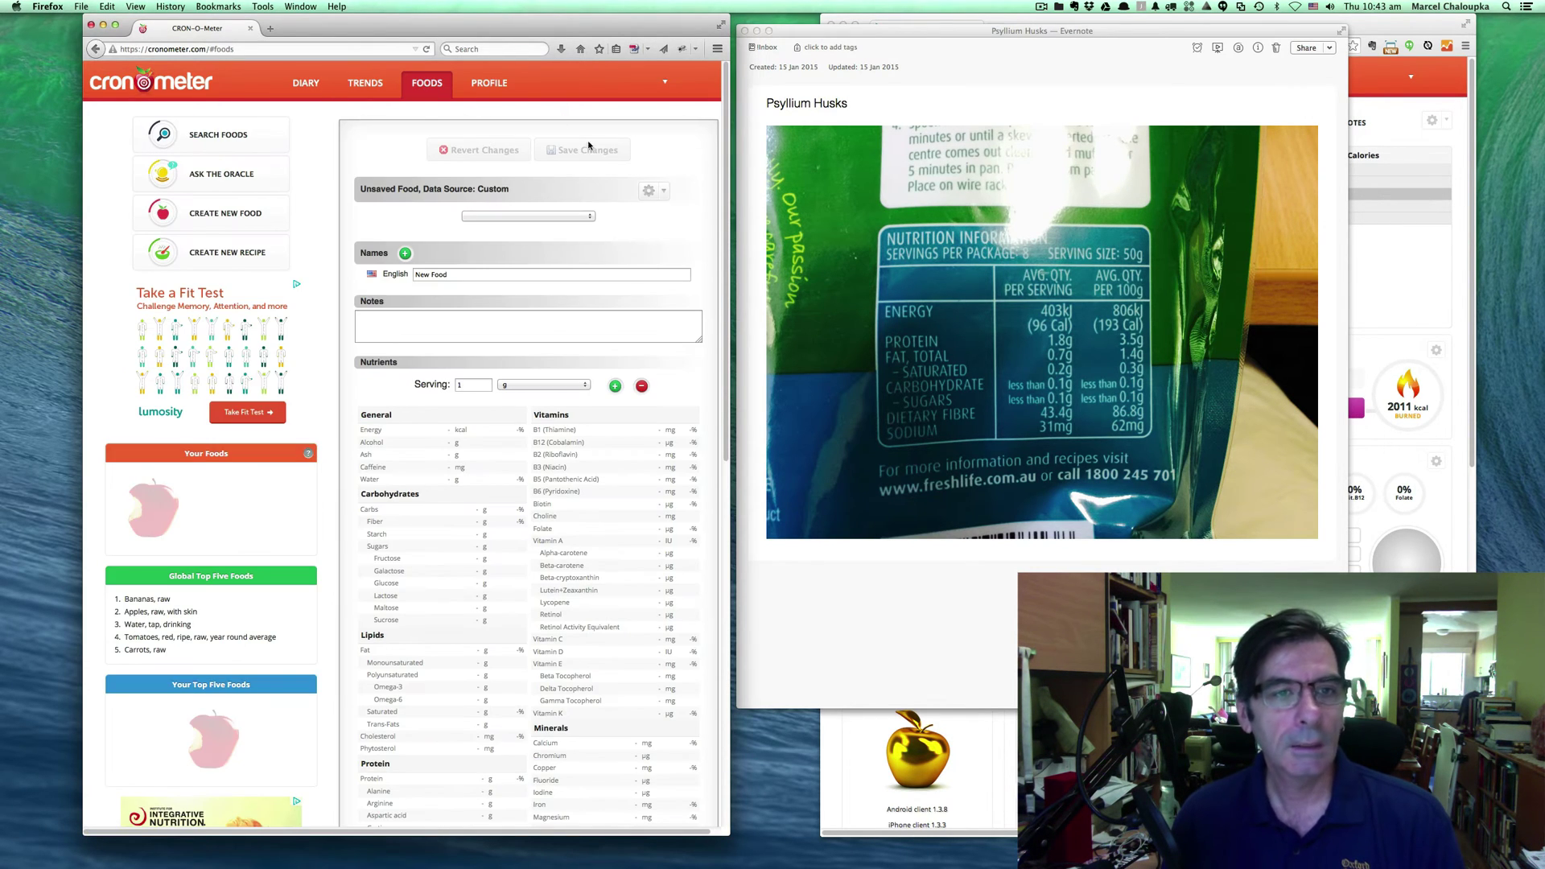
click(220, 222)
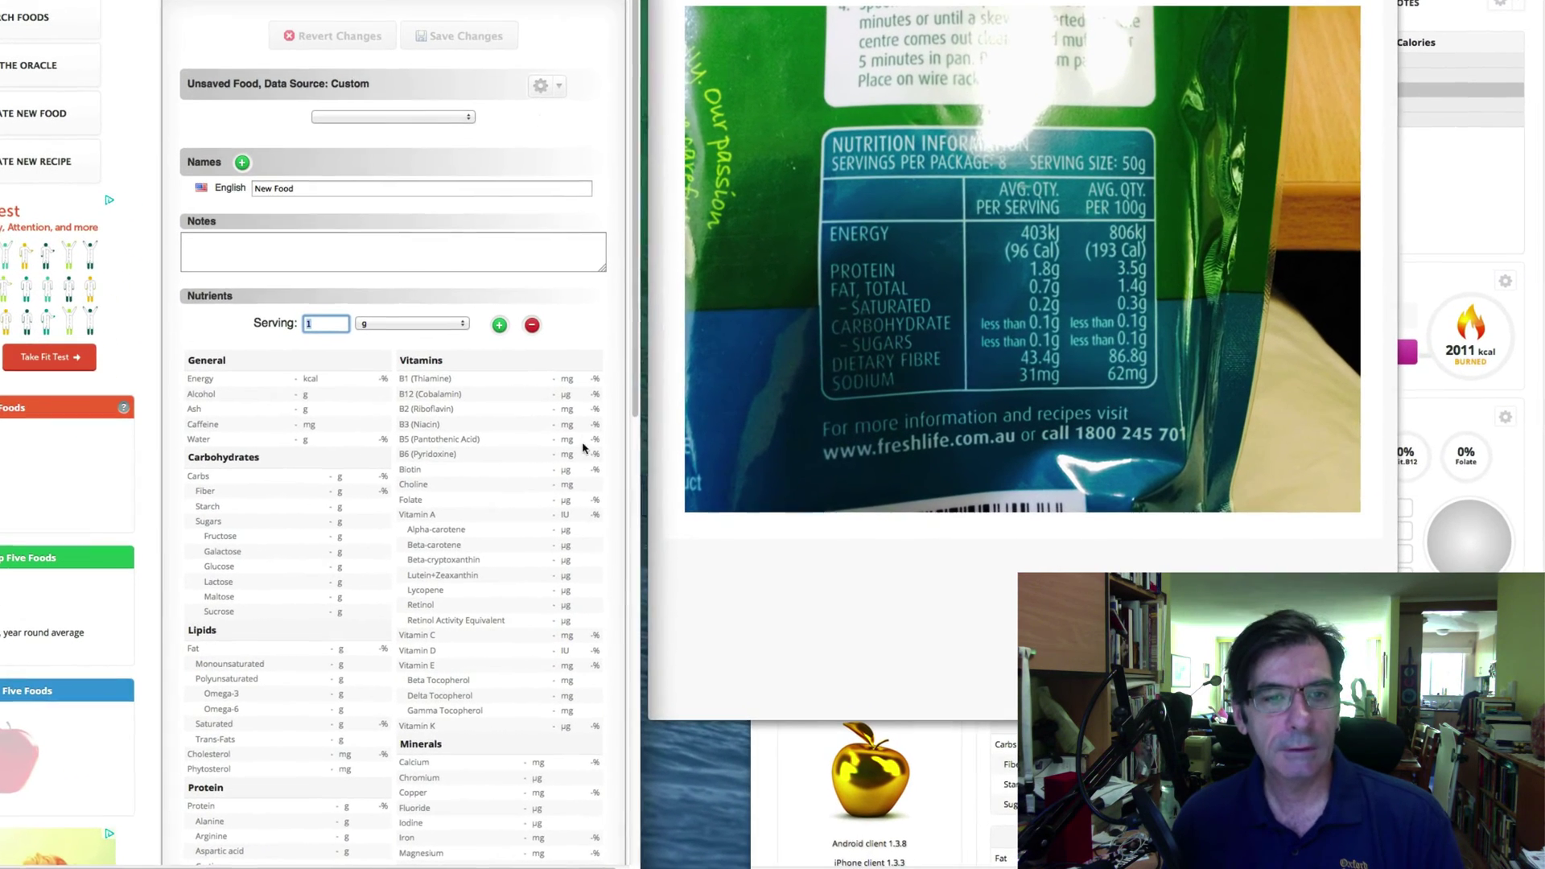
click(359, 117)
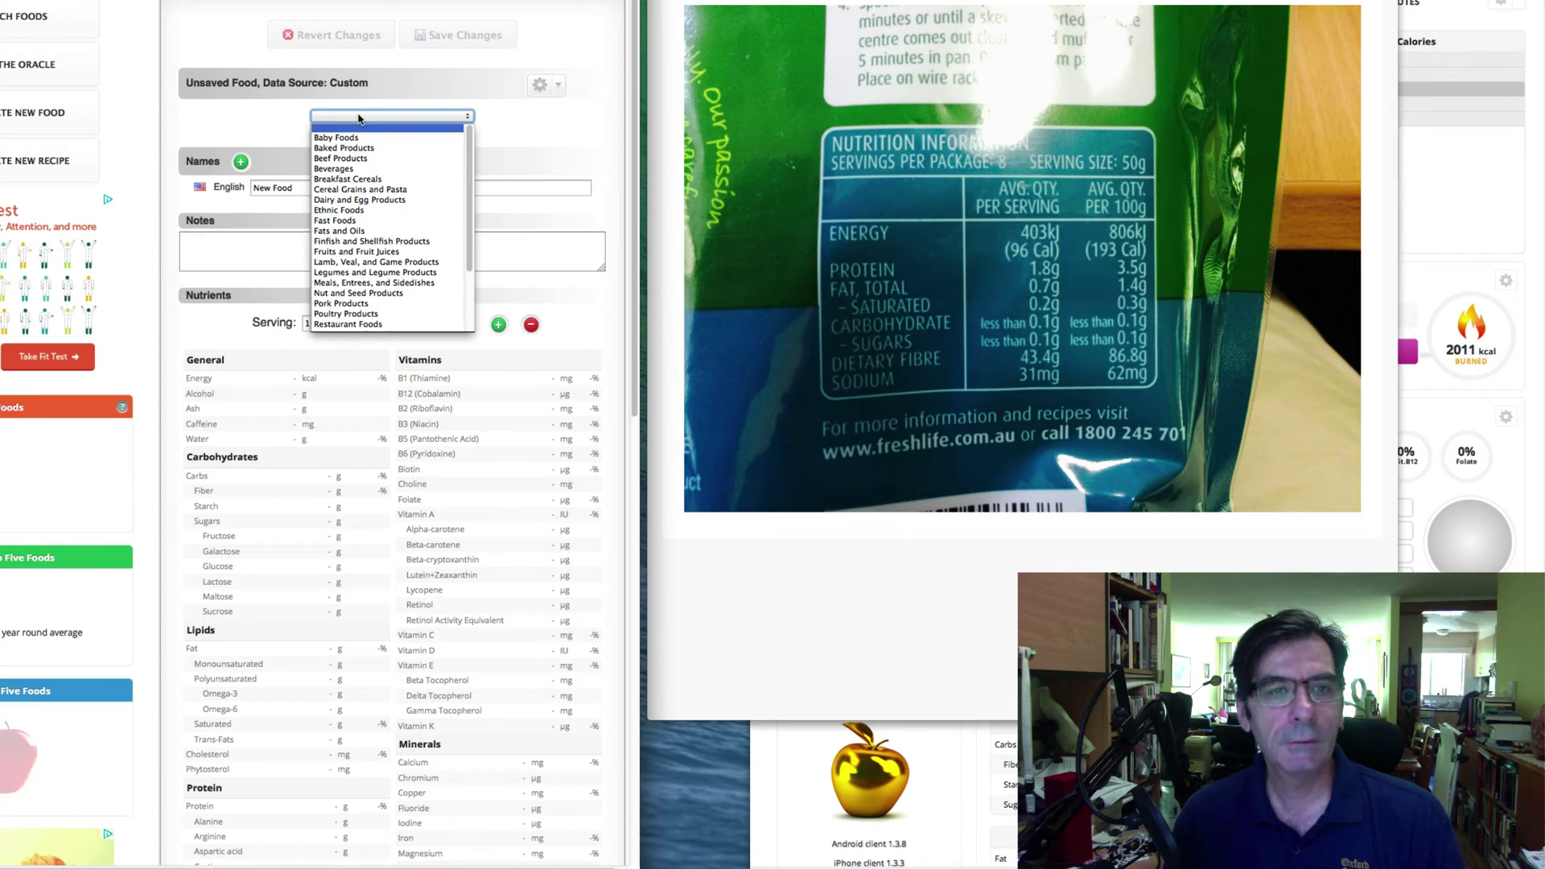
click(359, 190)
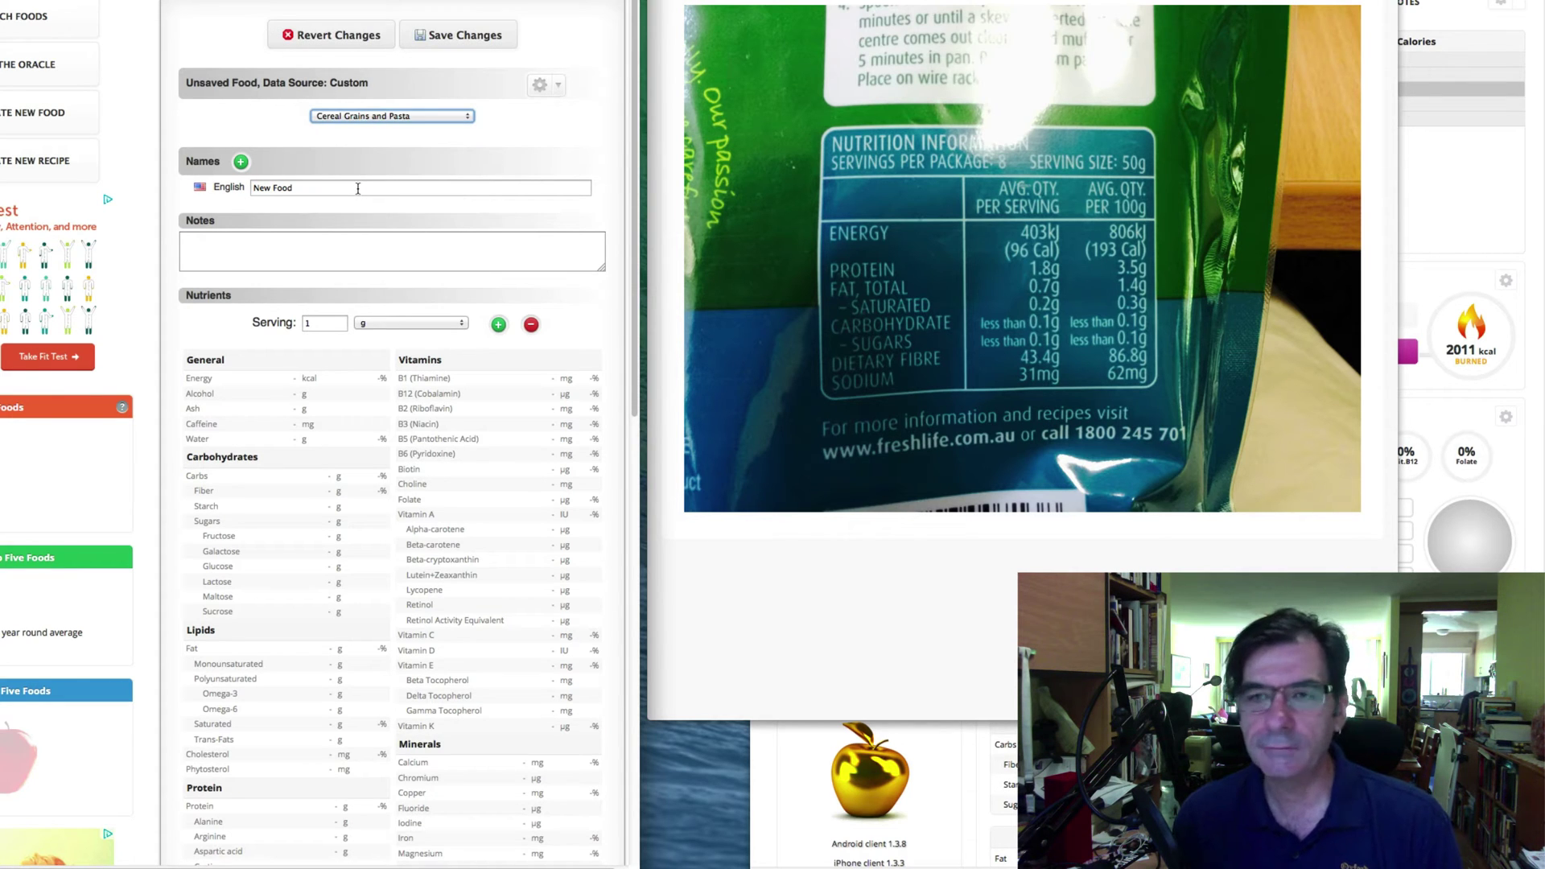
Rename 'New Food' to 'Psyllium Husks' and enter a 100 g serving amount.
click(359, 186)
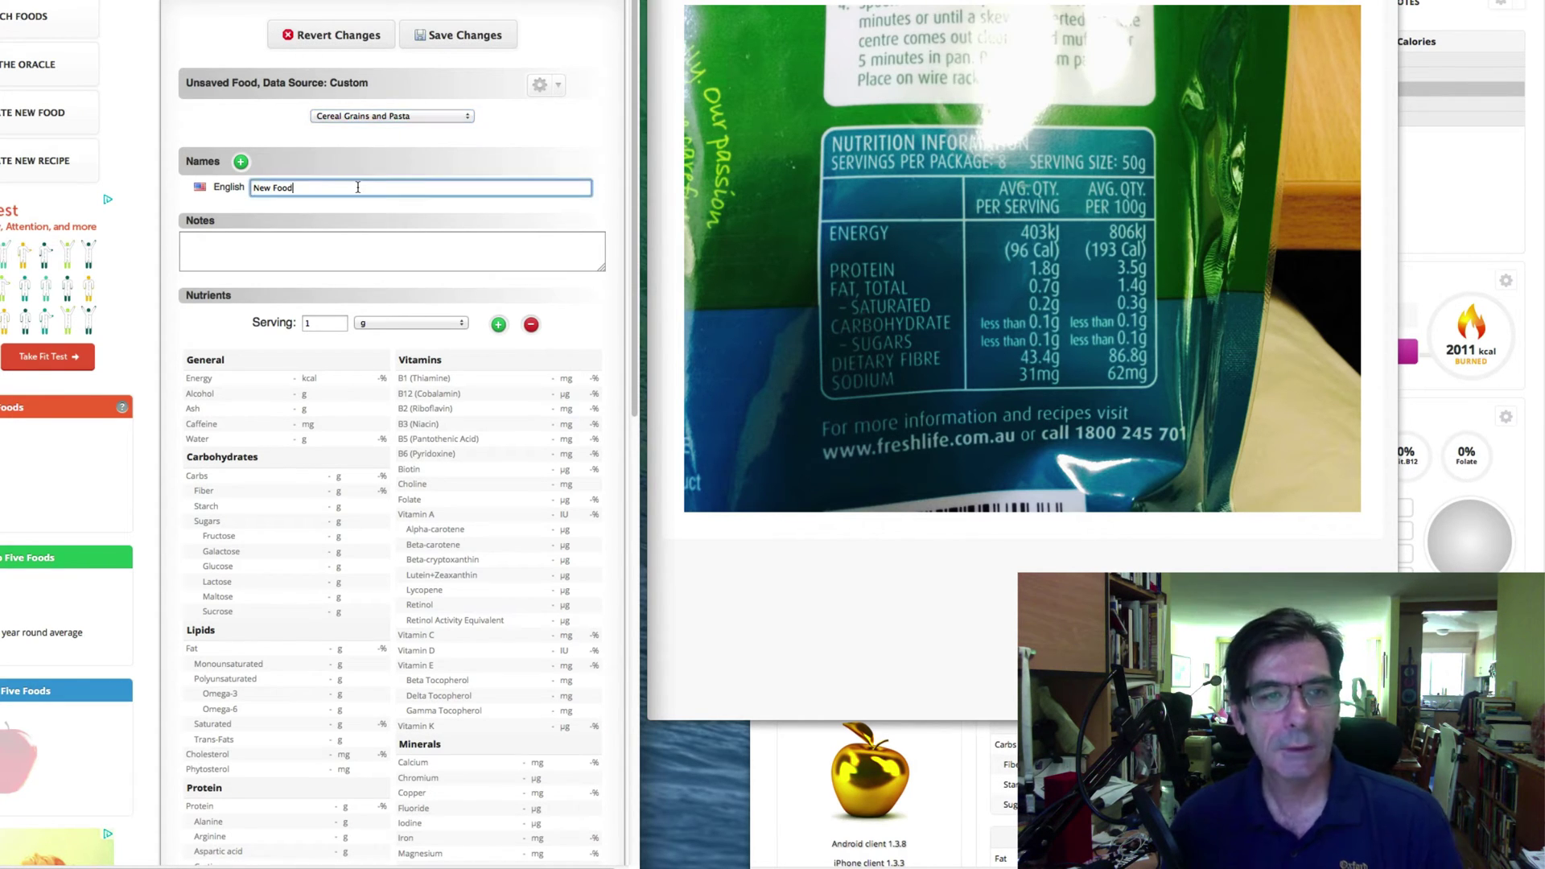
key(BackSpace)
key(BackSpace)
key(BackSpace)
key(BackSpace)
key(BackSpace)
key(BackSpace)
key(BackSpace)
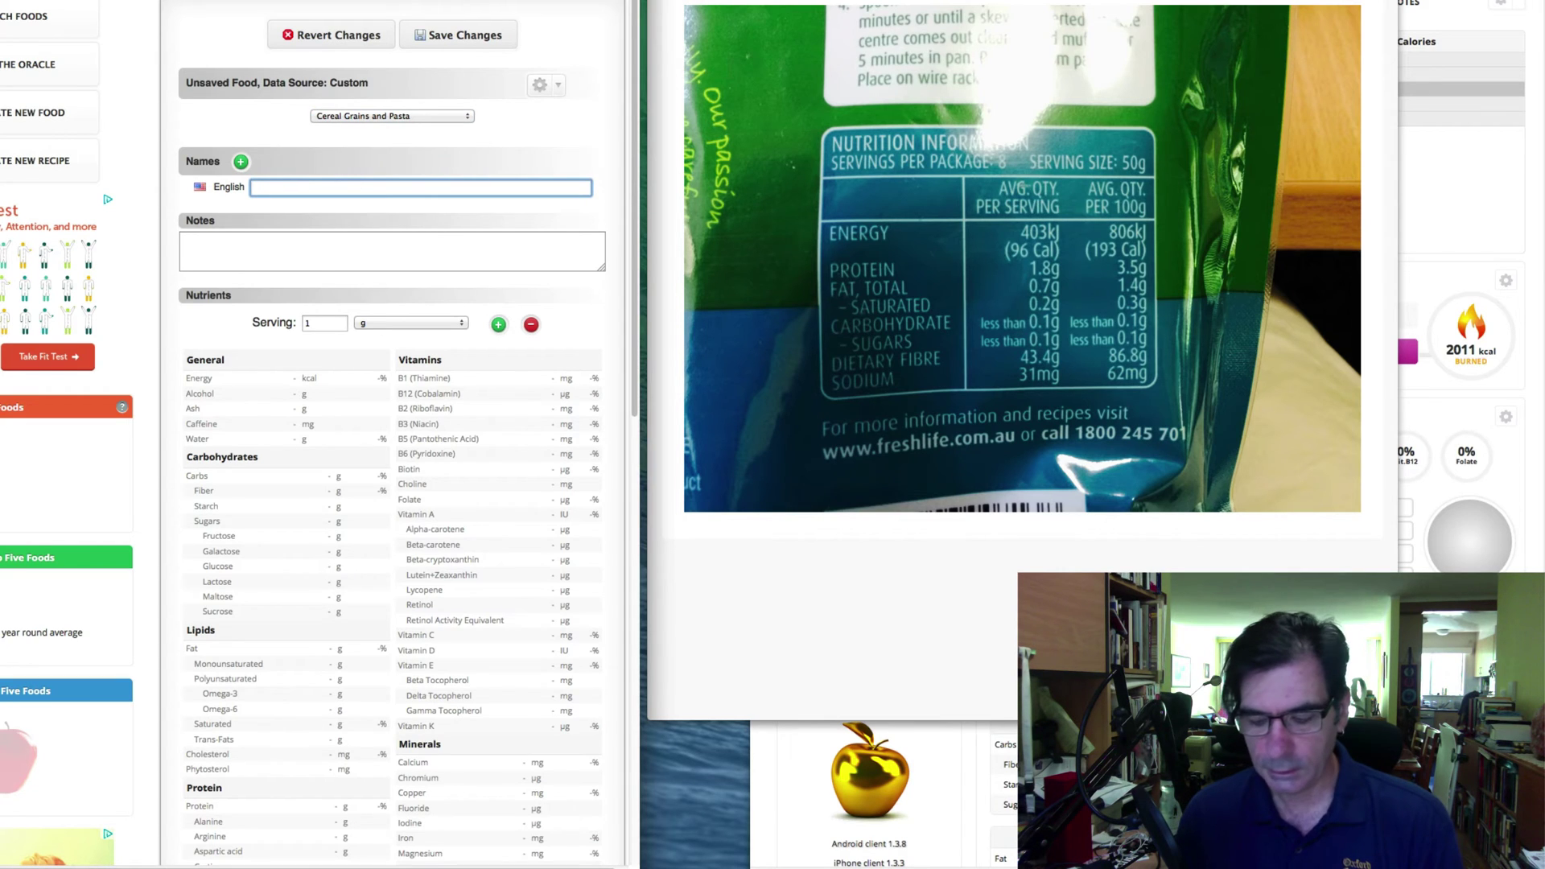
text(Psyll)
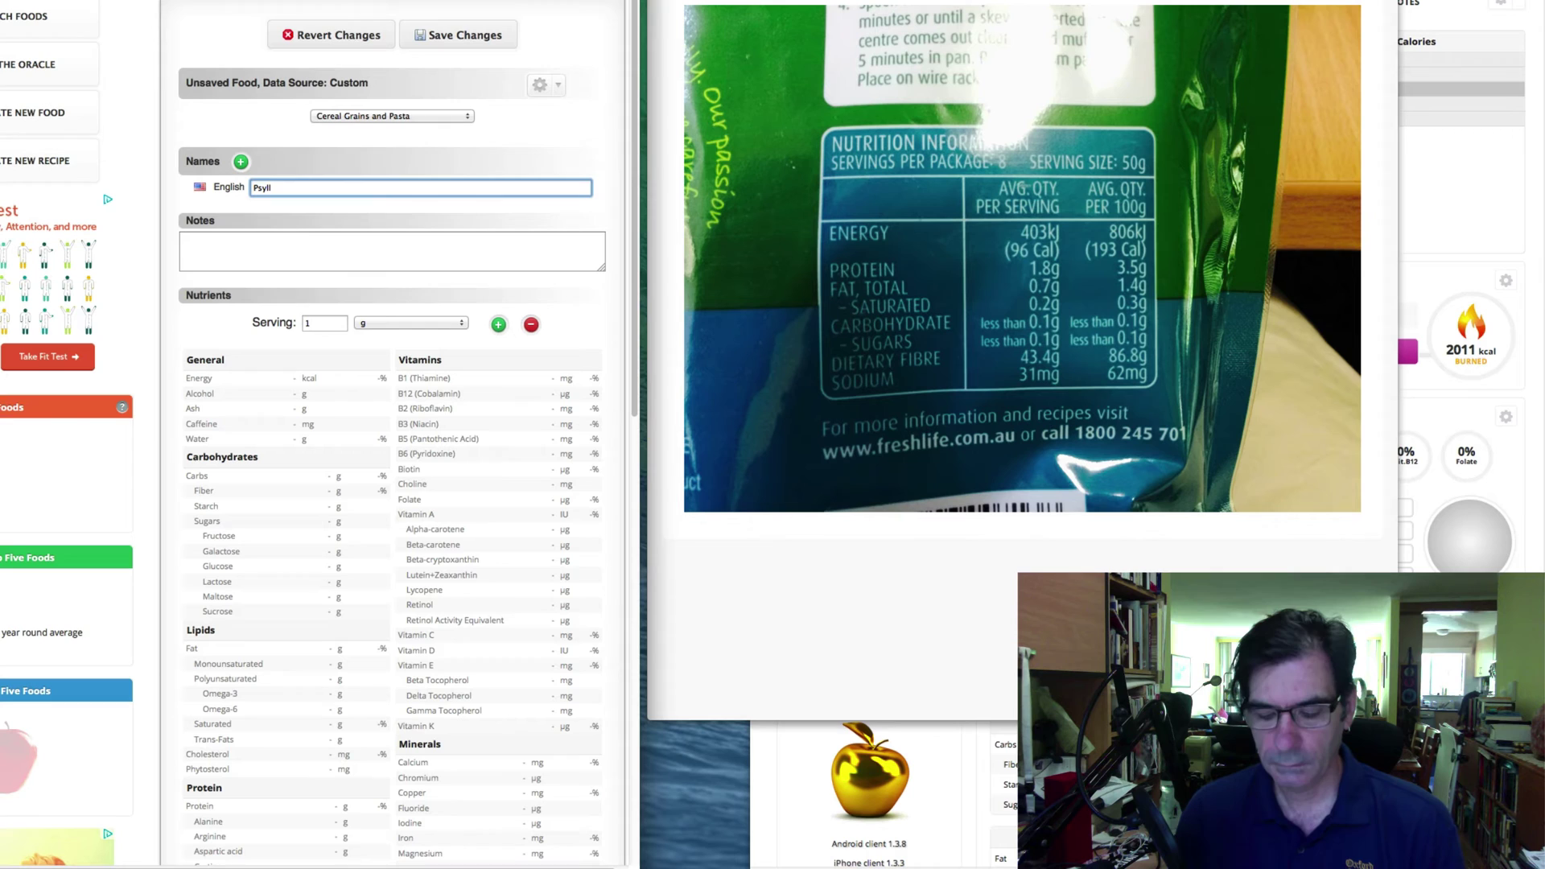
text(ium Hu)
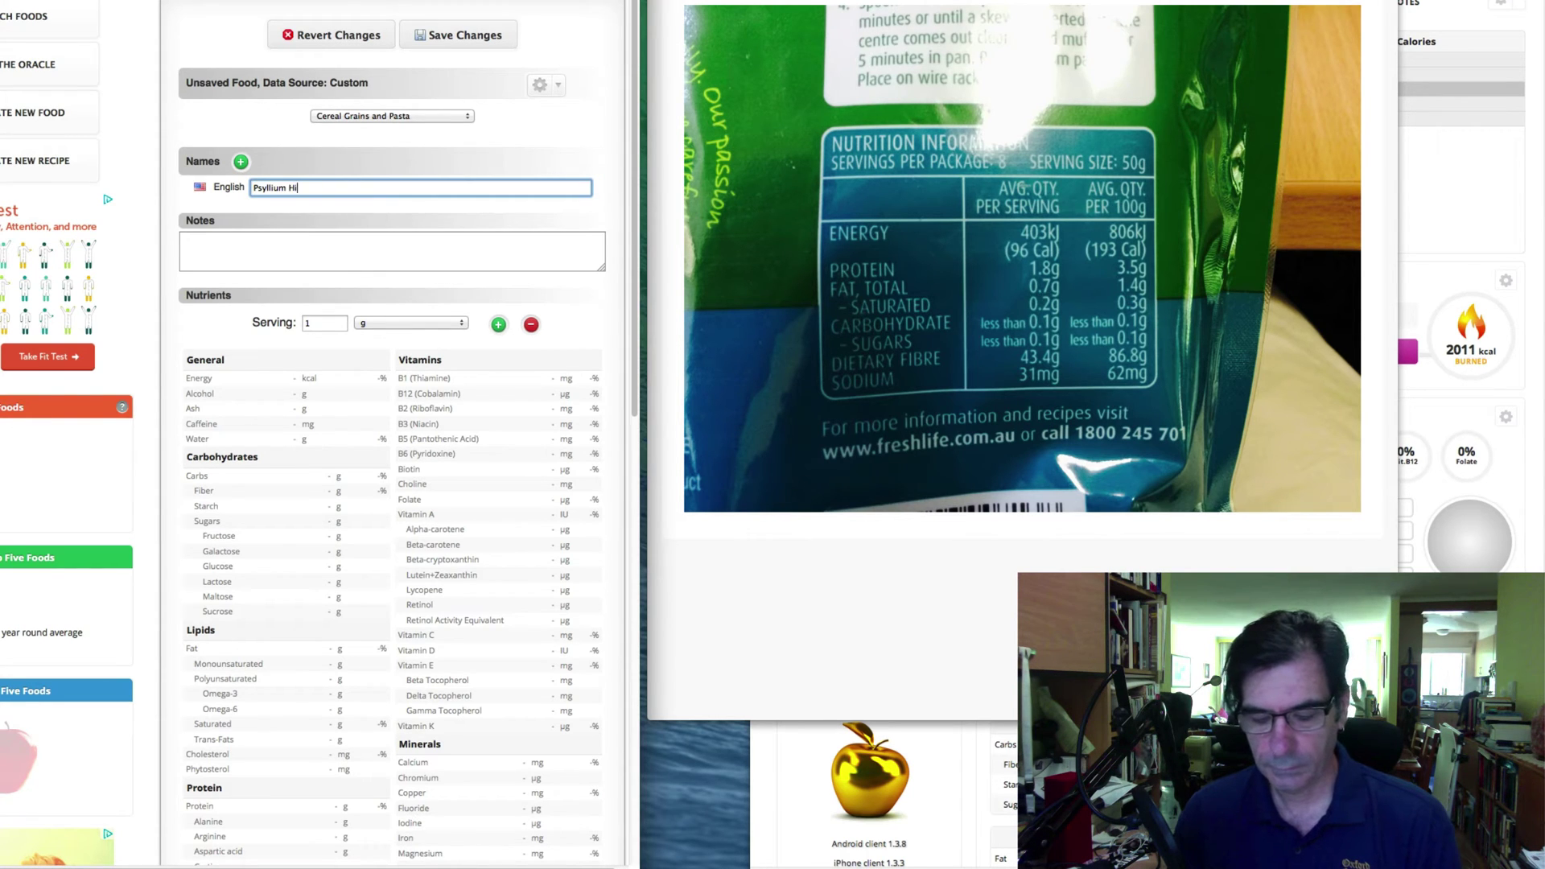
text(sks)
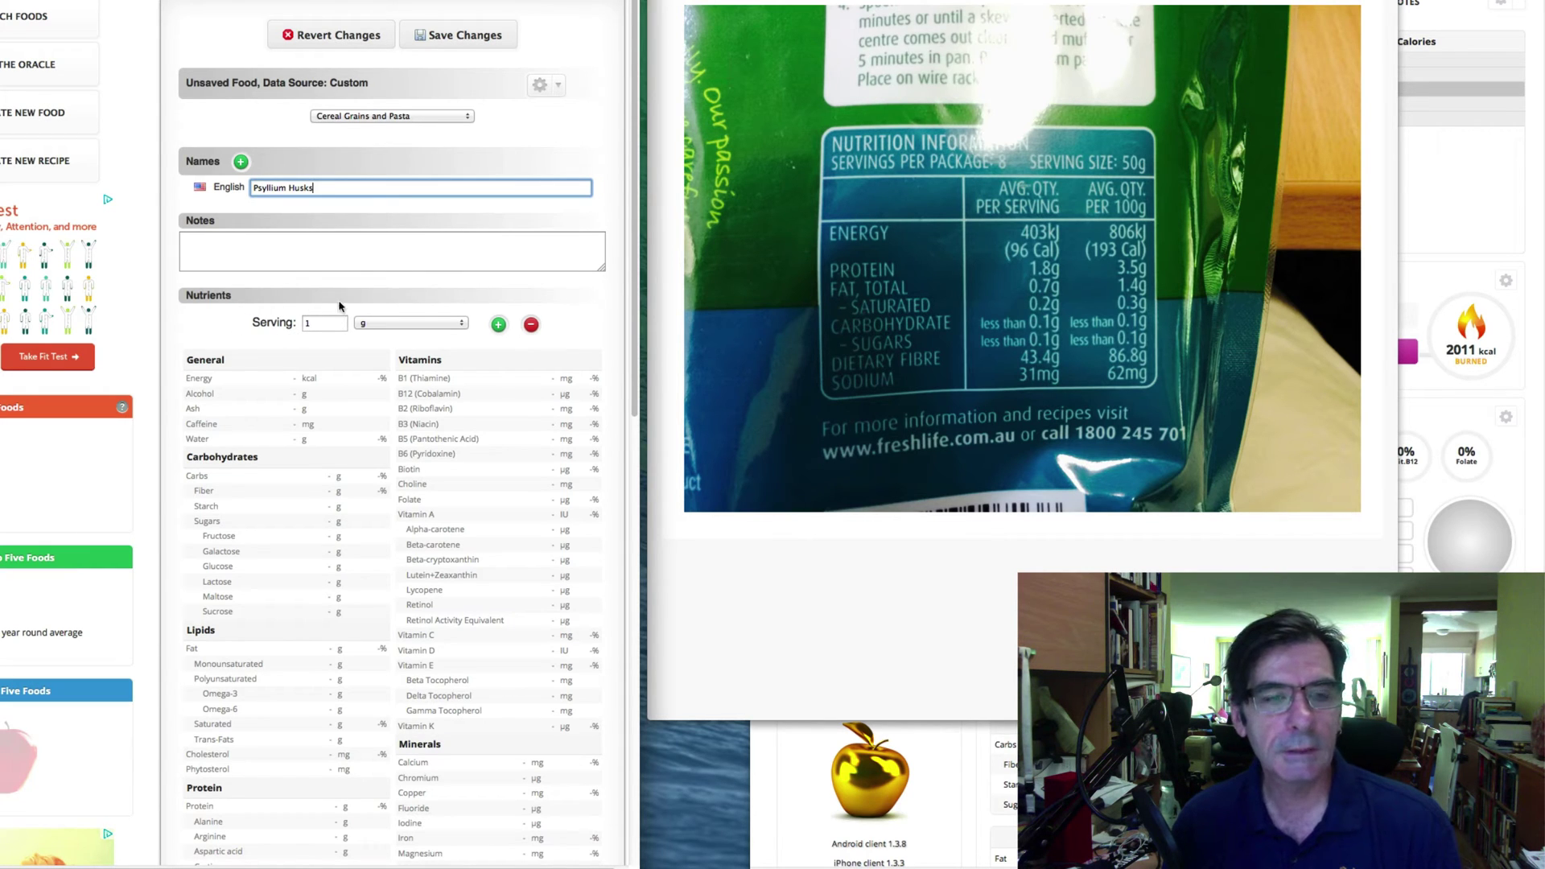
click(319, 322)
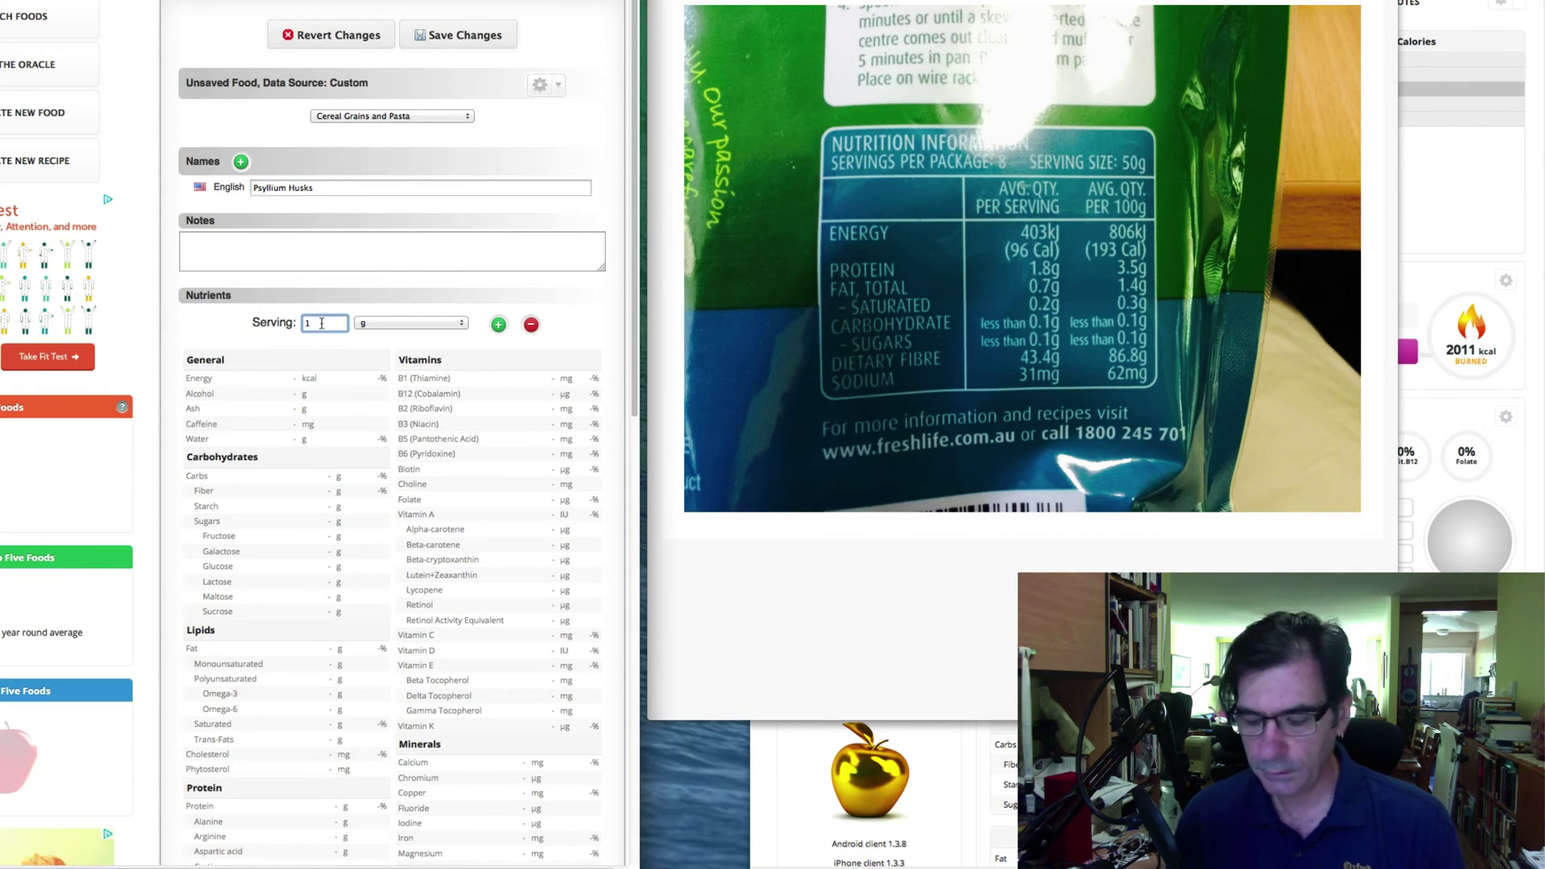
text(100)
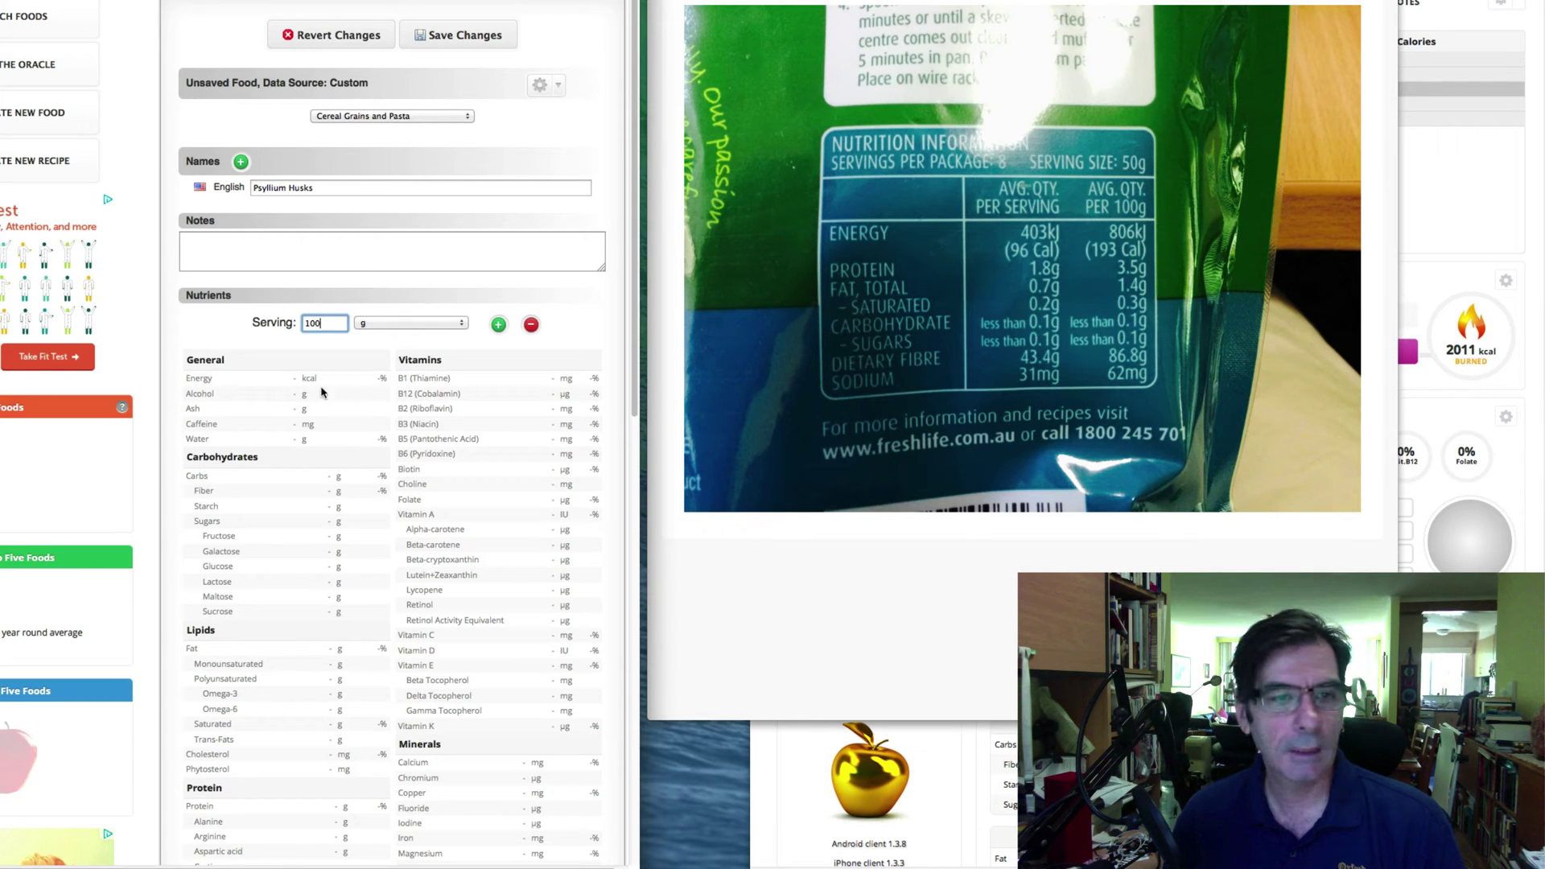
Enter 193 kcal energy, 3.5 g protein and 1.4 g fat.
click(301, 383)
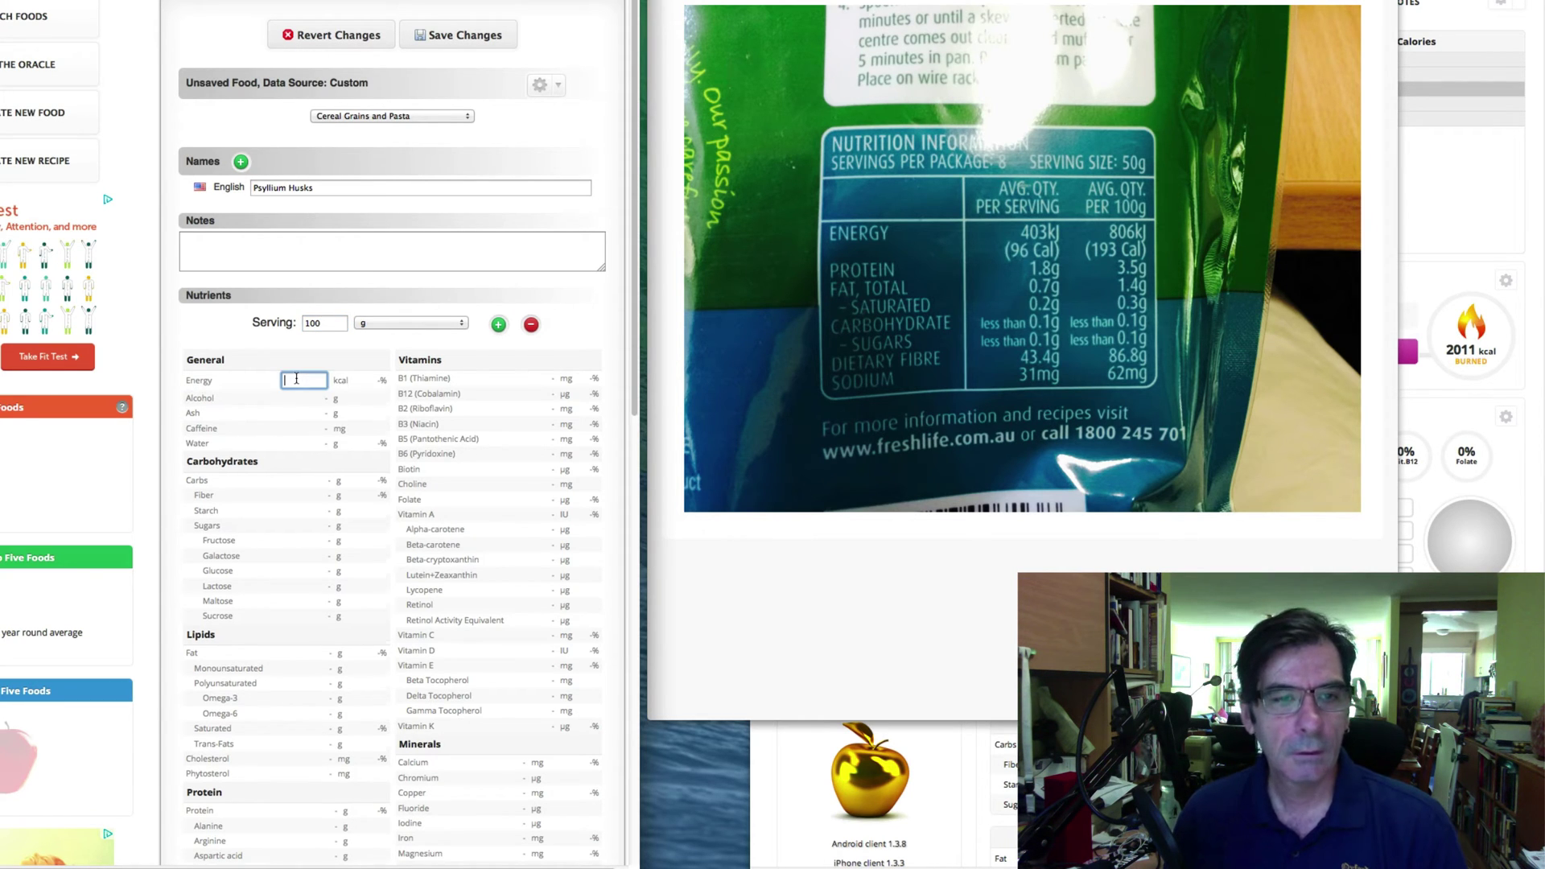
text(193)
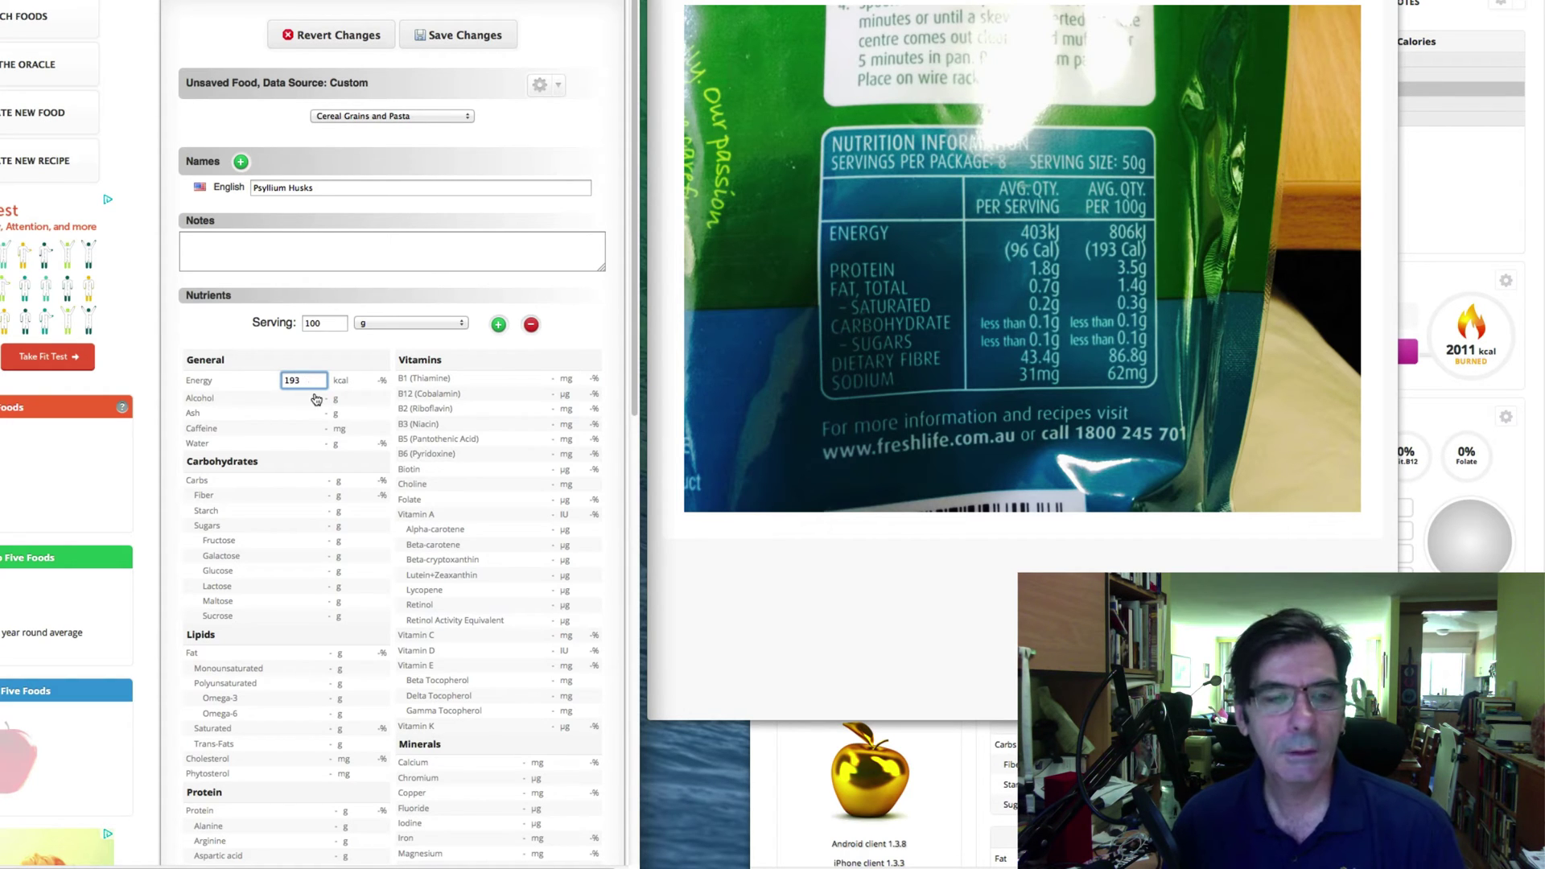
key(Return)
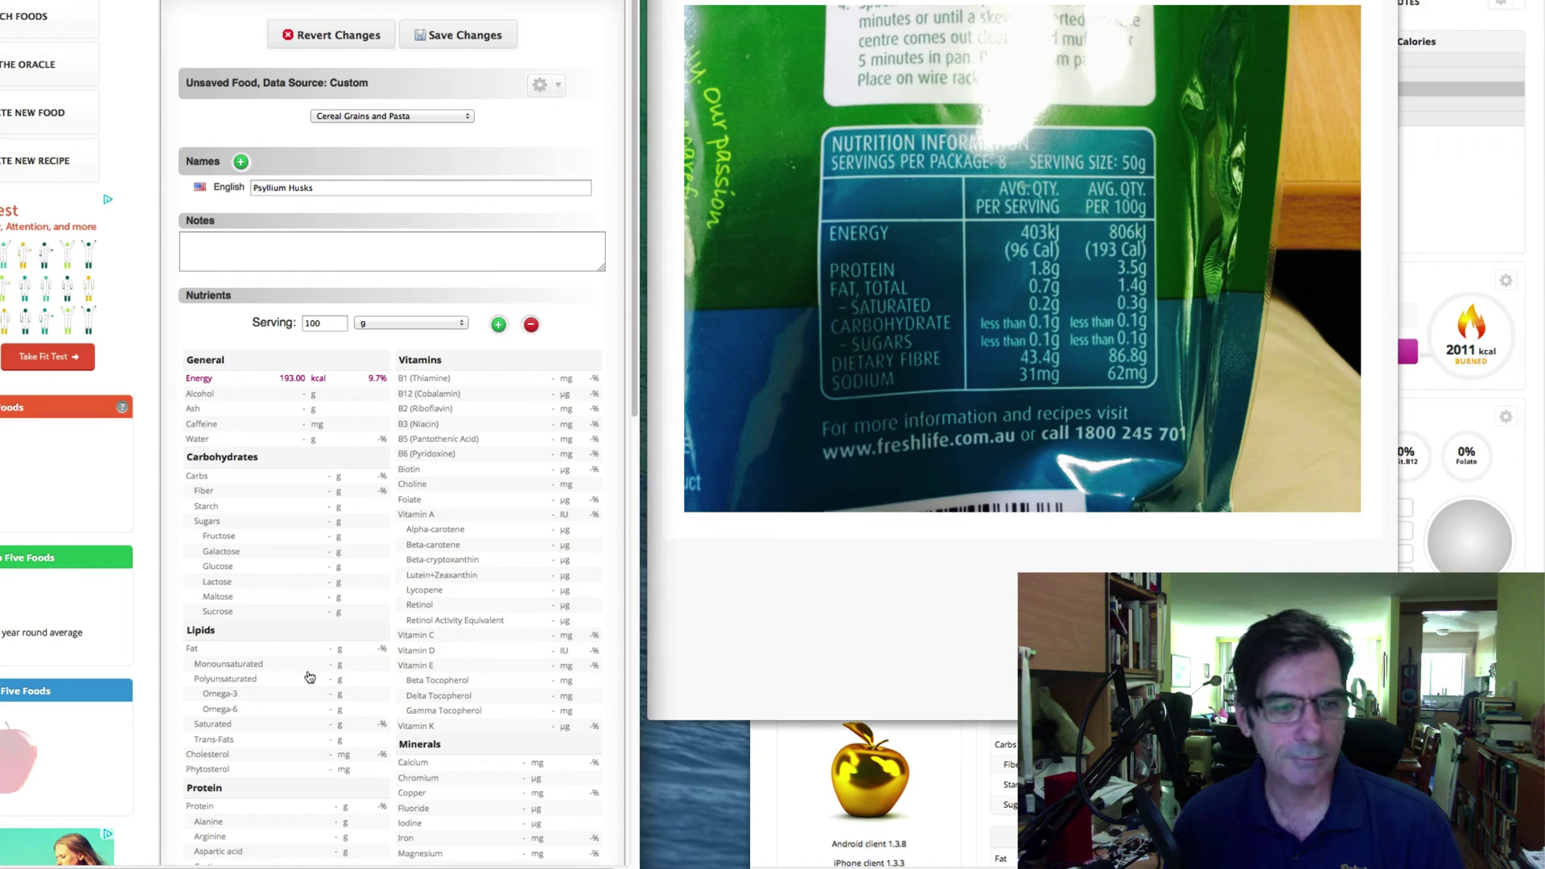
scroll(331, 785, down, 1)
scroll(331, 785, down, 3)
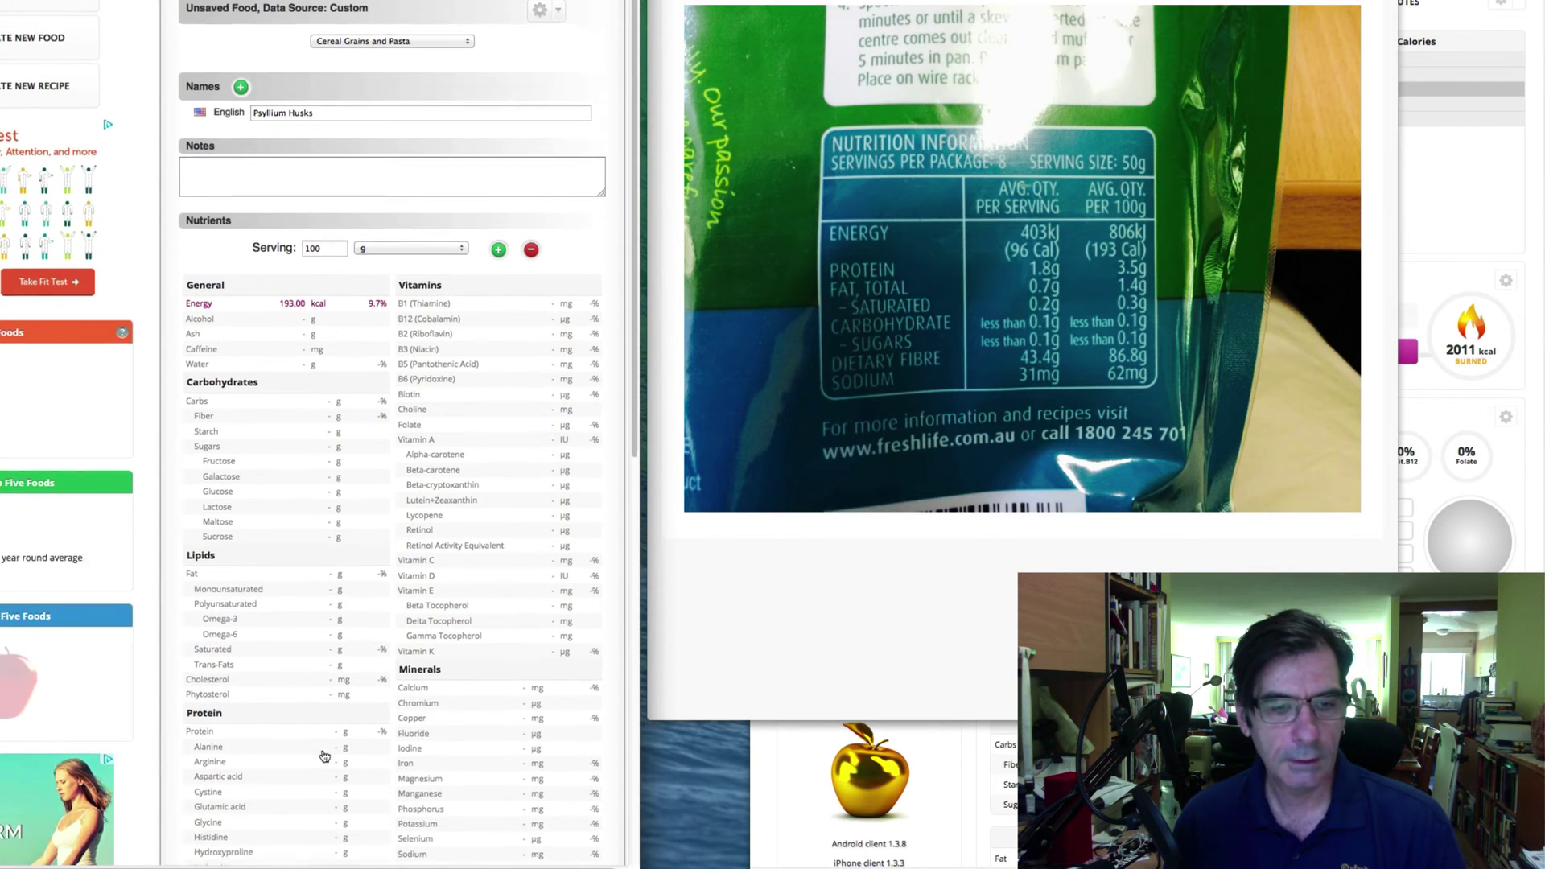
click(335, 660)
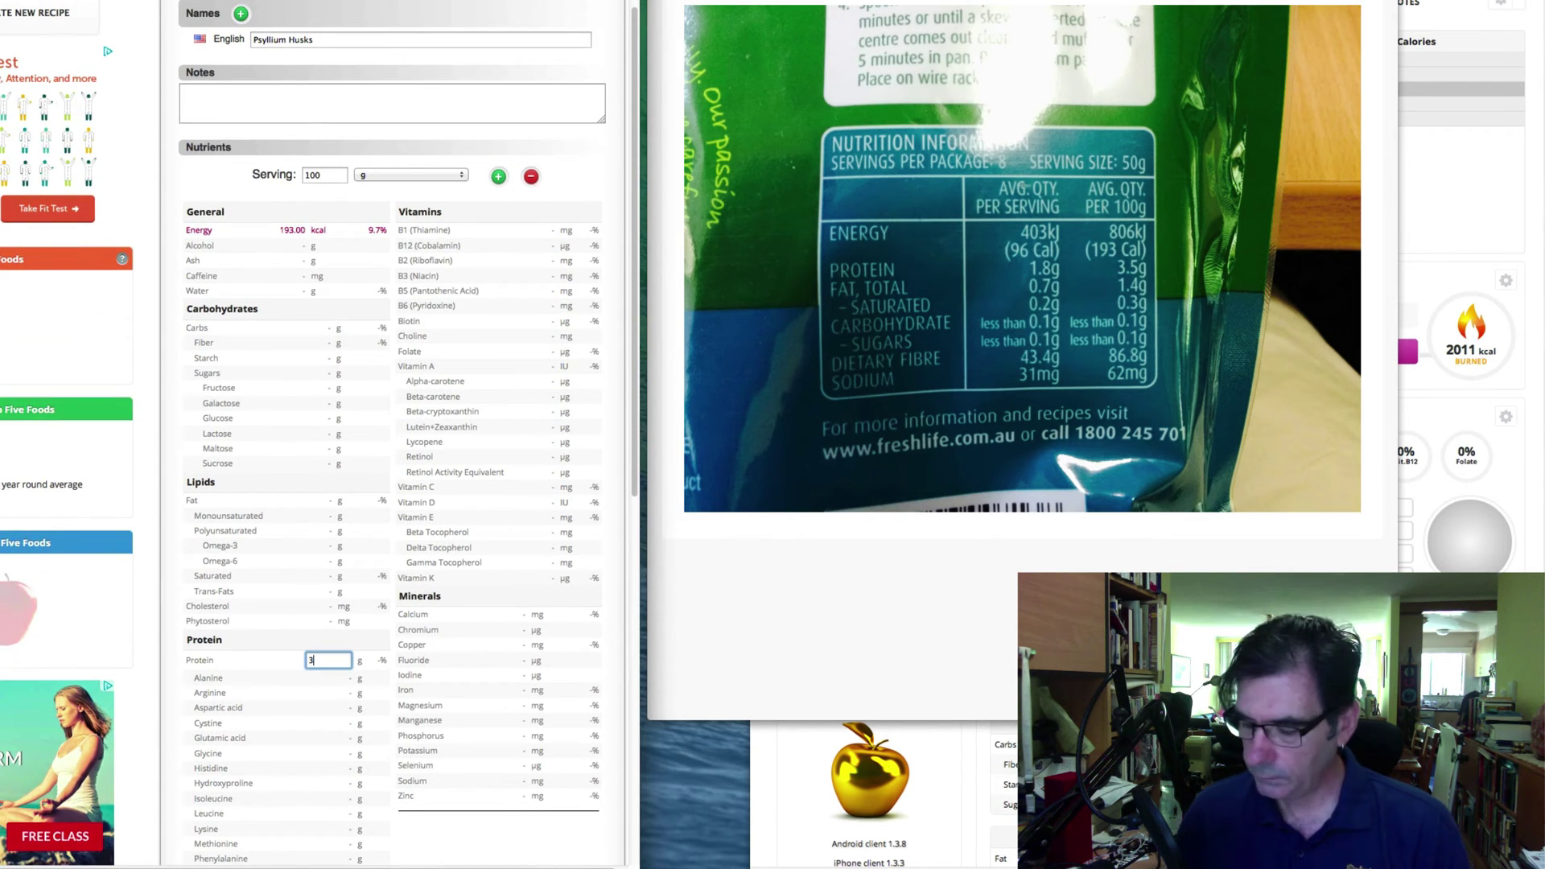
text(3.5)
key(Return)
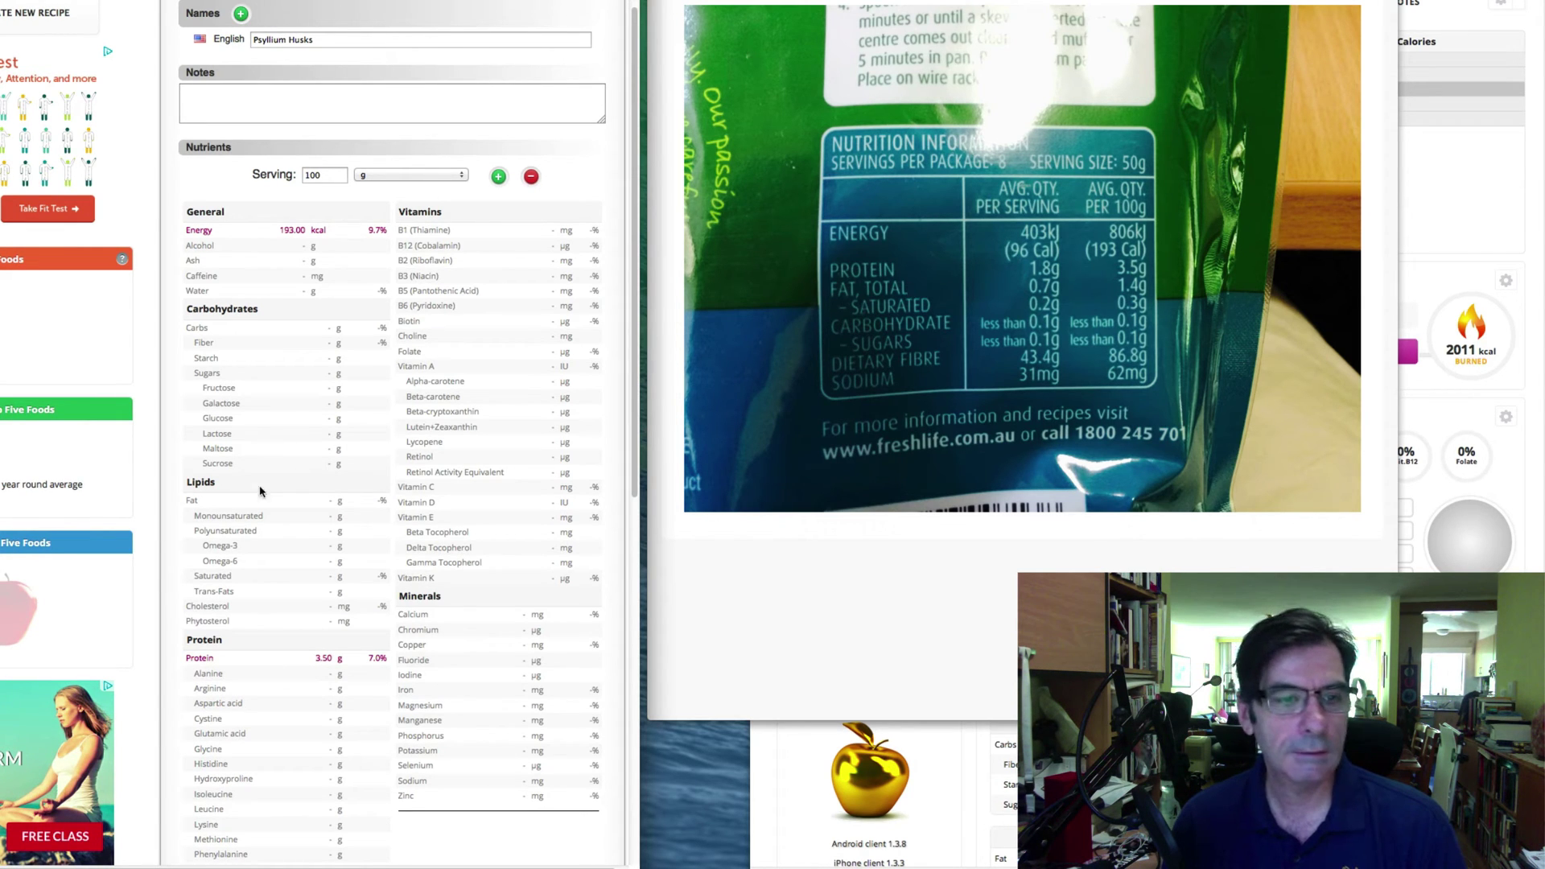
click(323, 501)
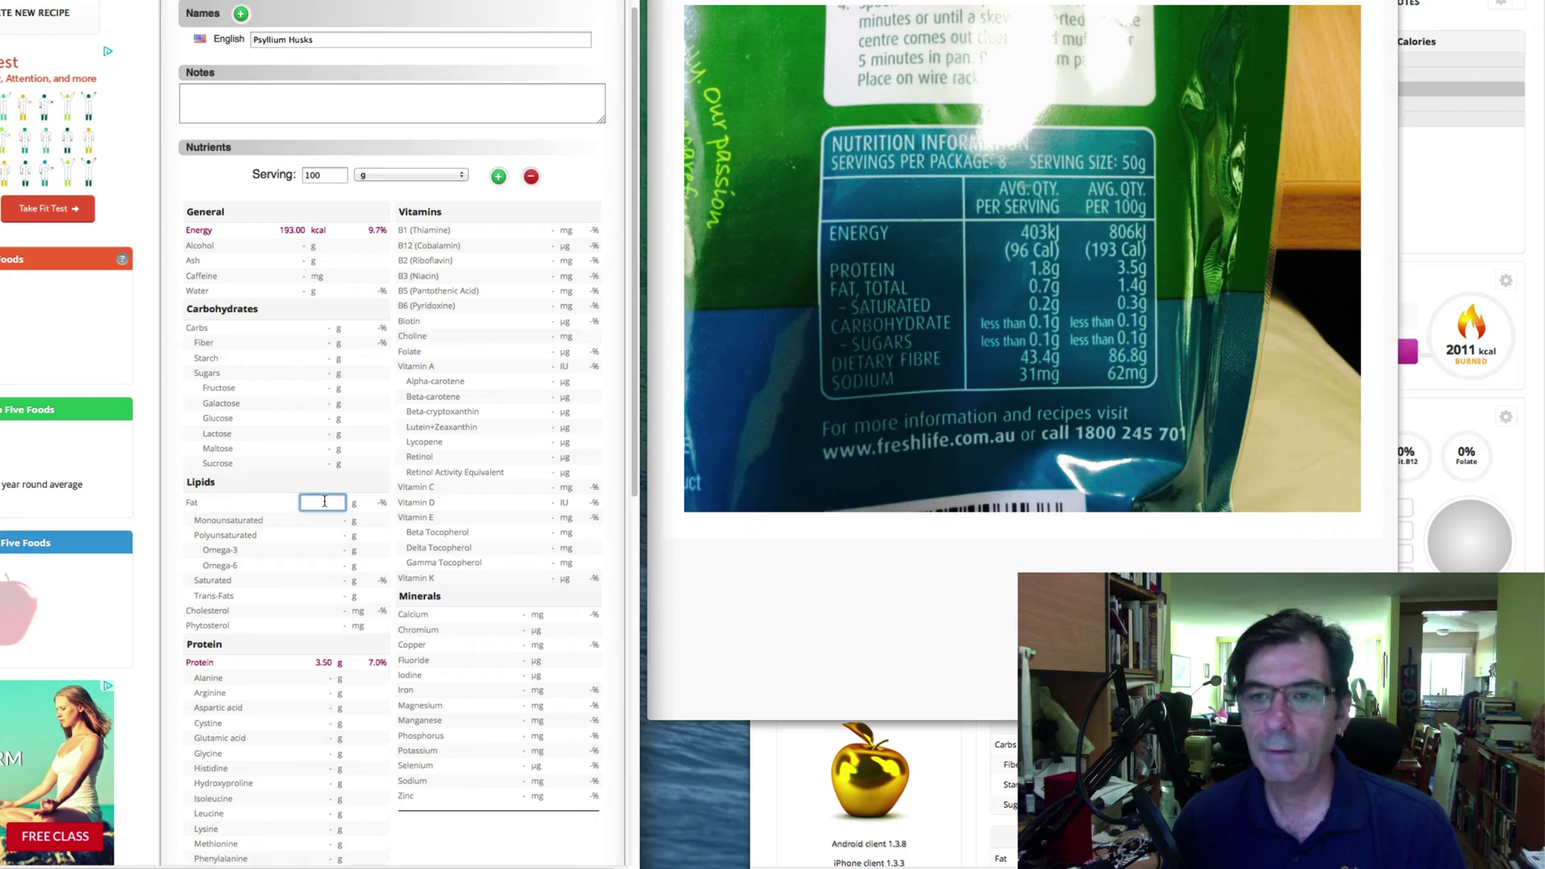
text(1.4)
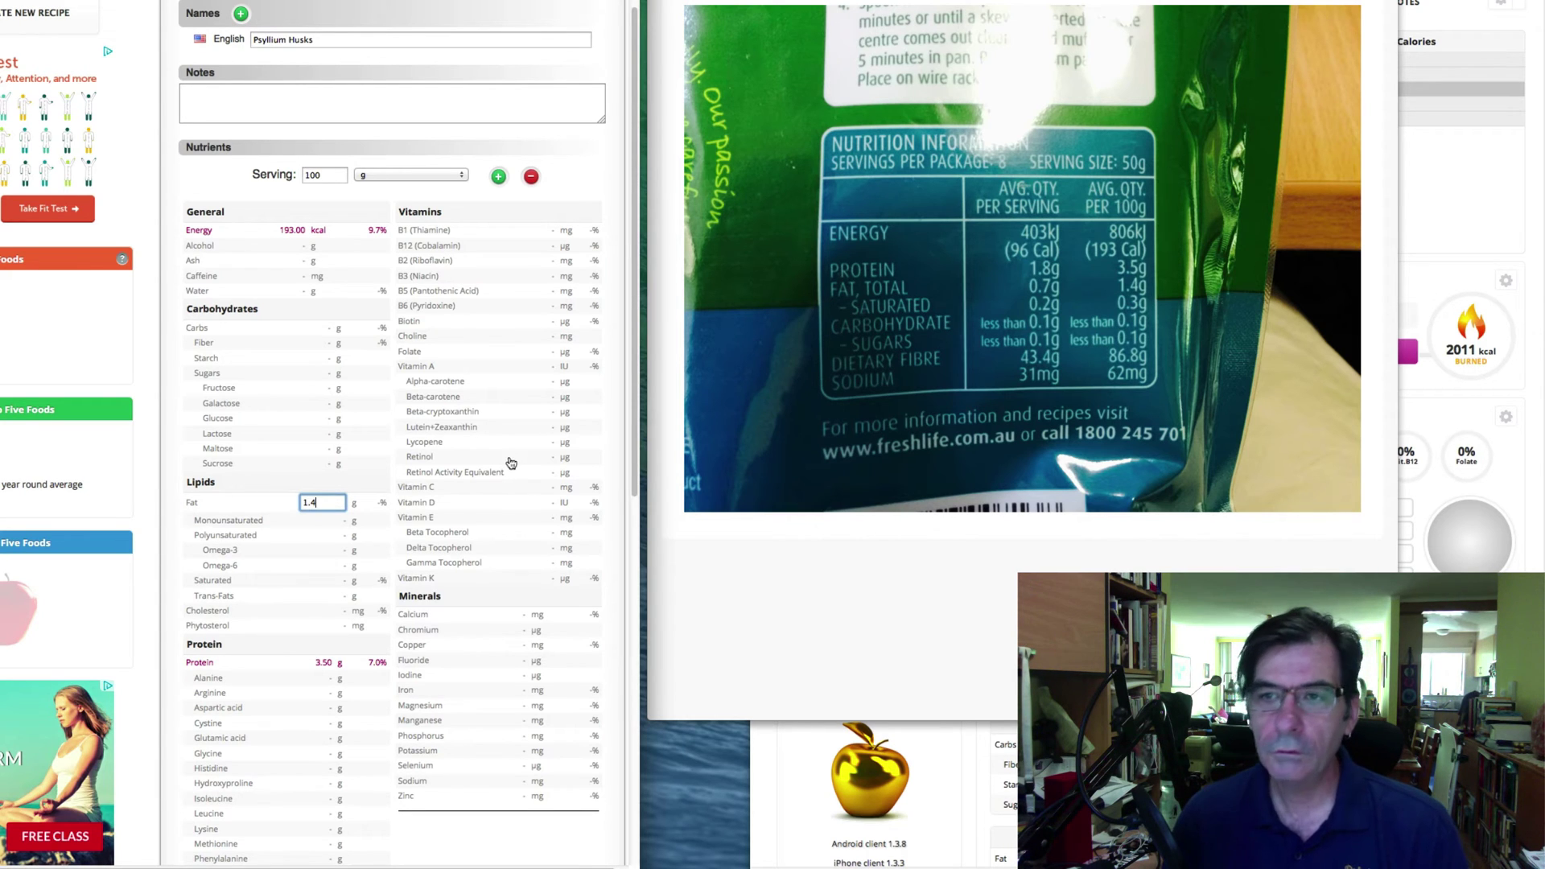
key(Return)
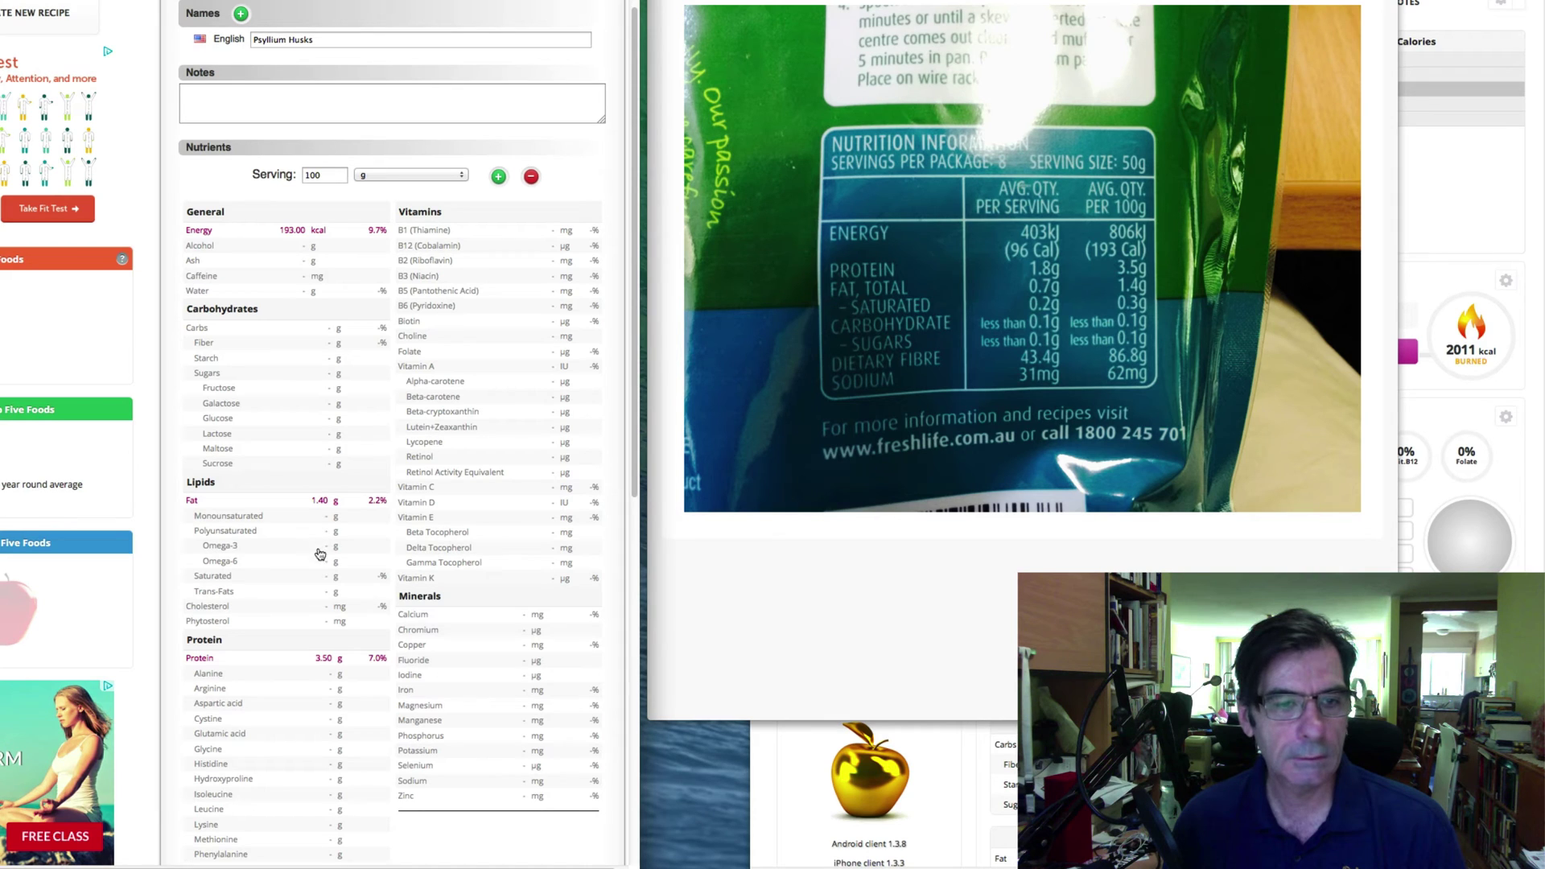
Enter 0.3 g saturated fat, 0.1 g carbohydrates and 0.1 g sugars.
click(326, 578)
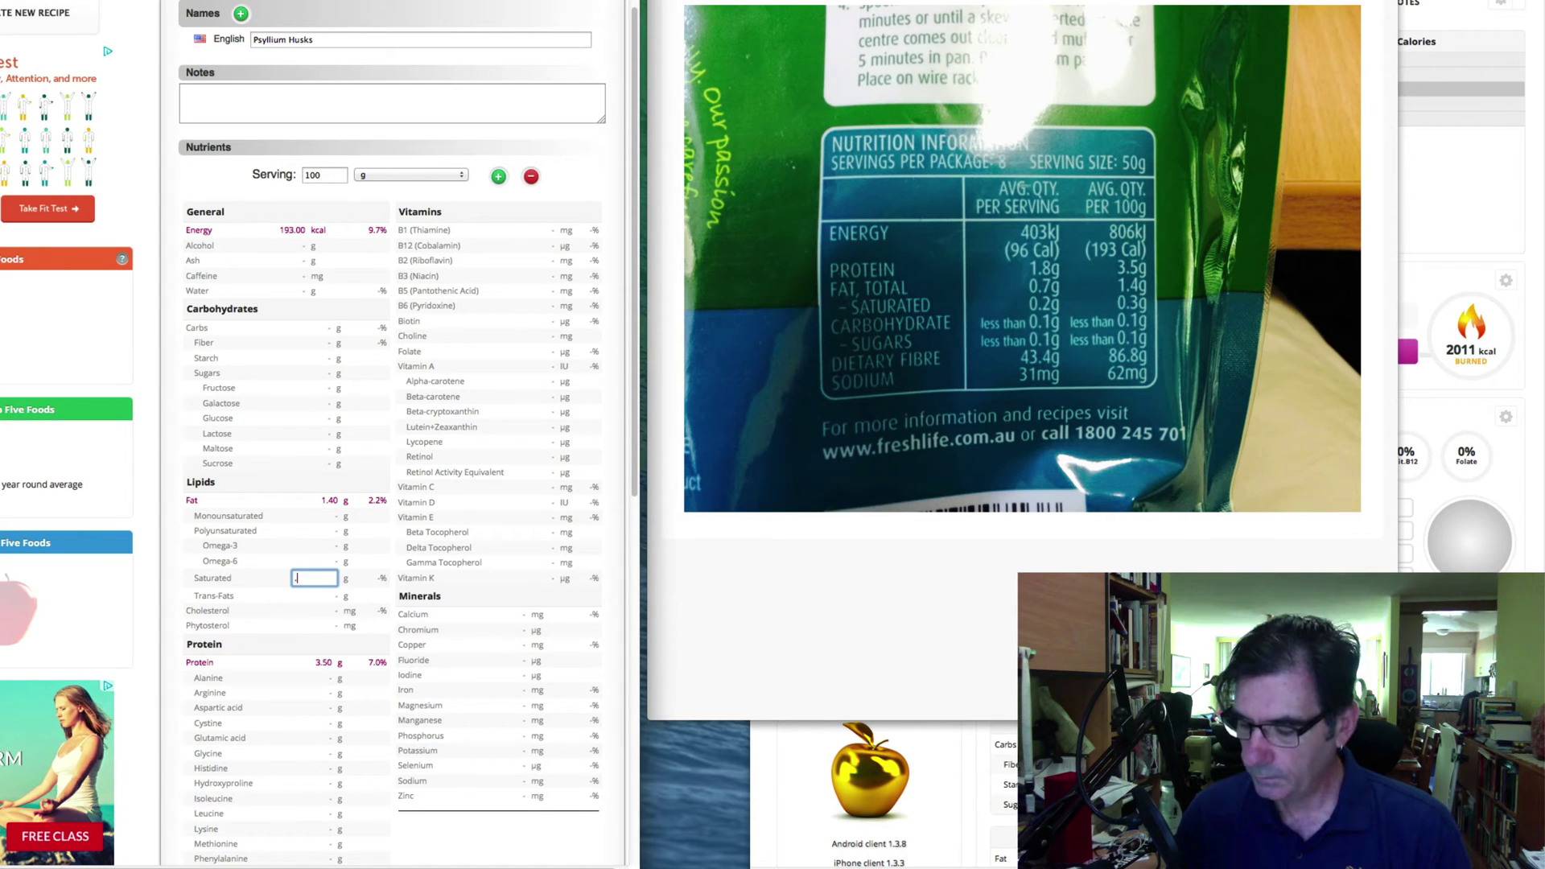
double_click(325, 579)
text(.3)
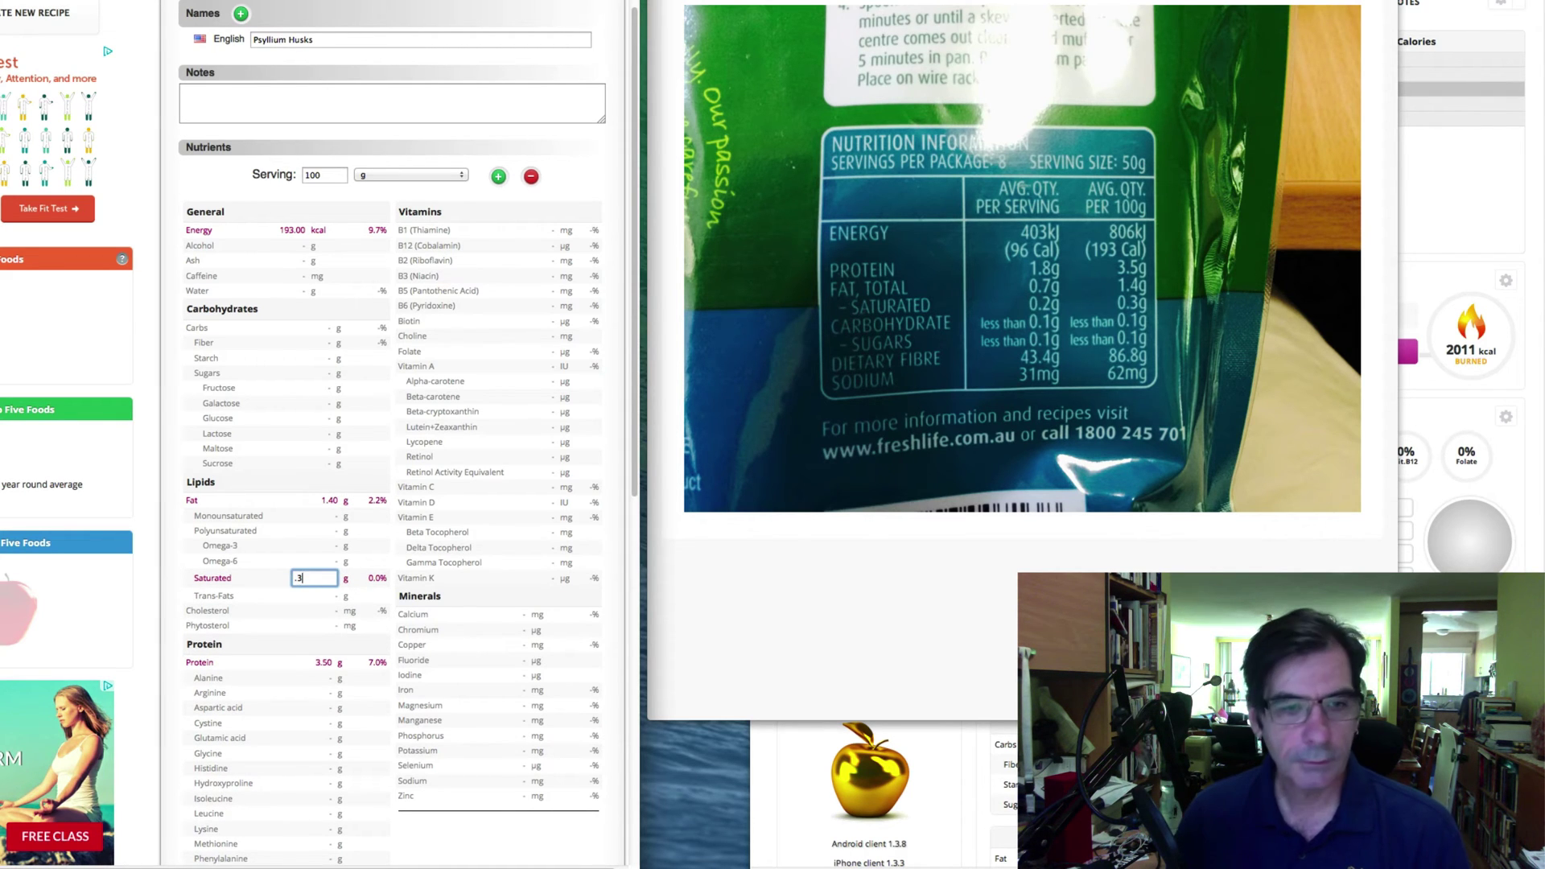
key(Return)
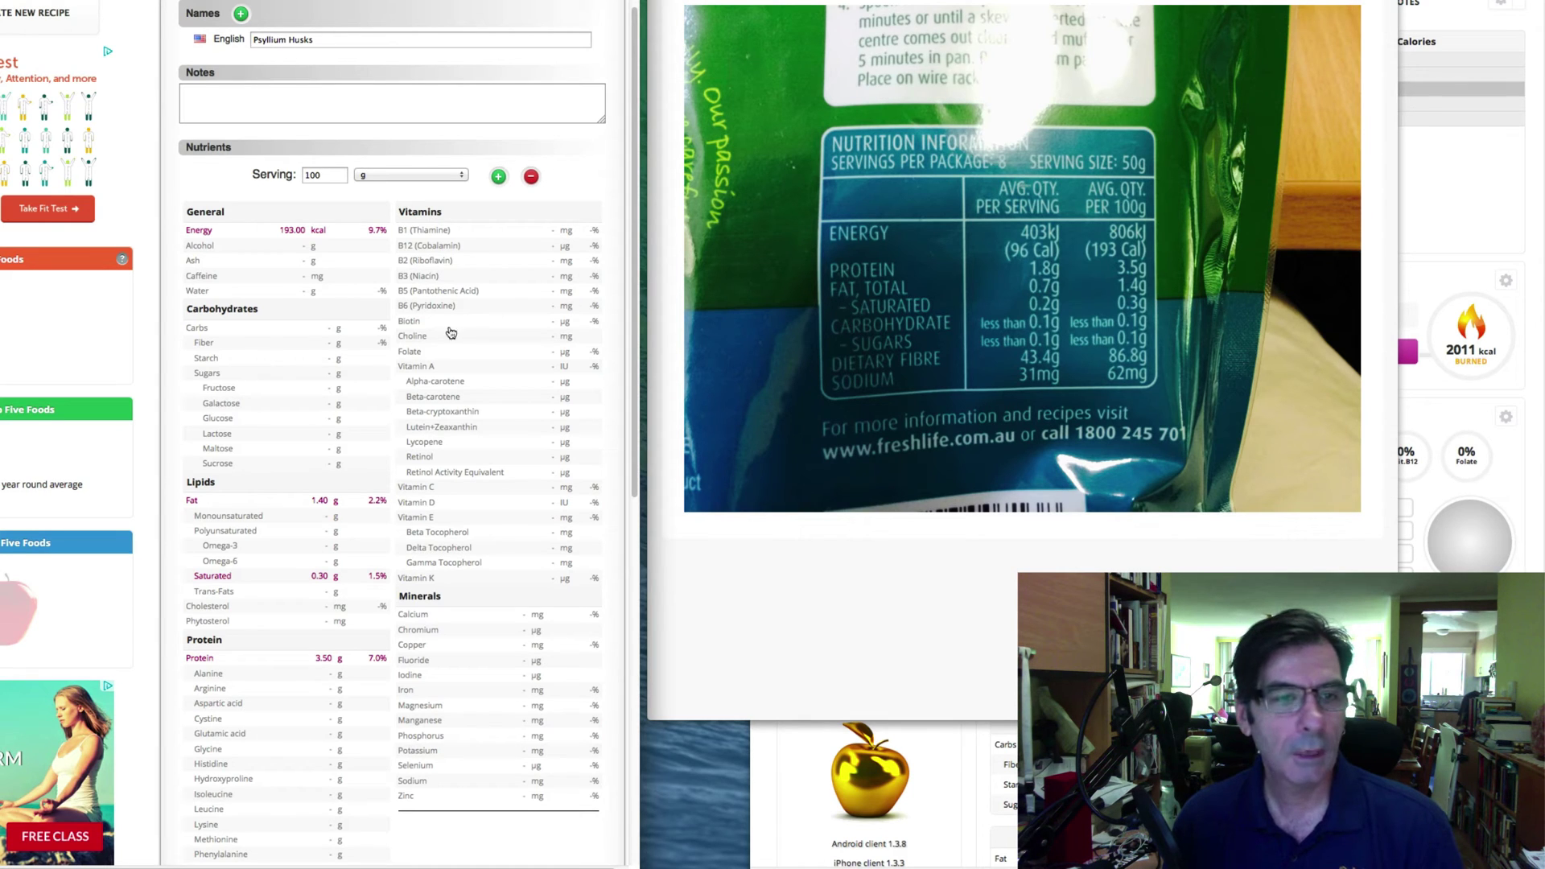
click(333, 331)
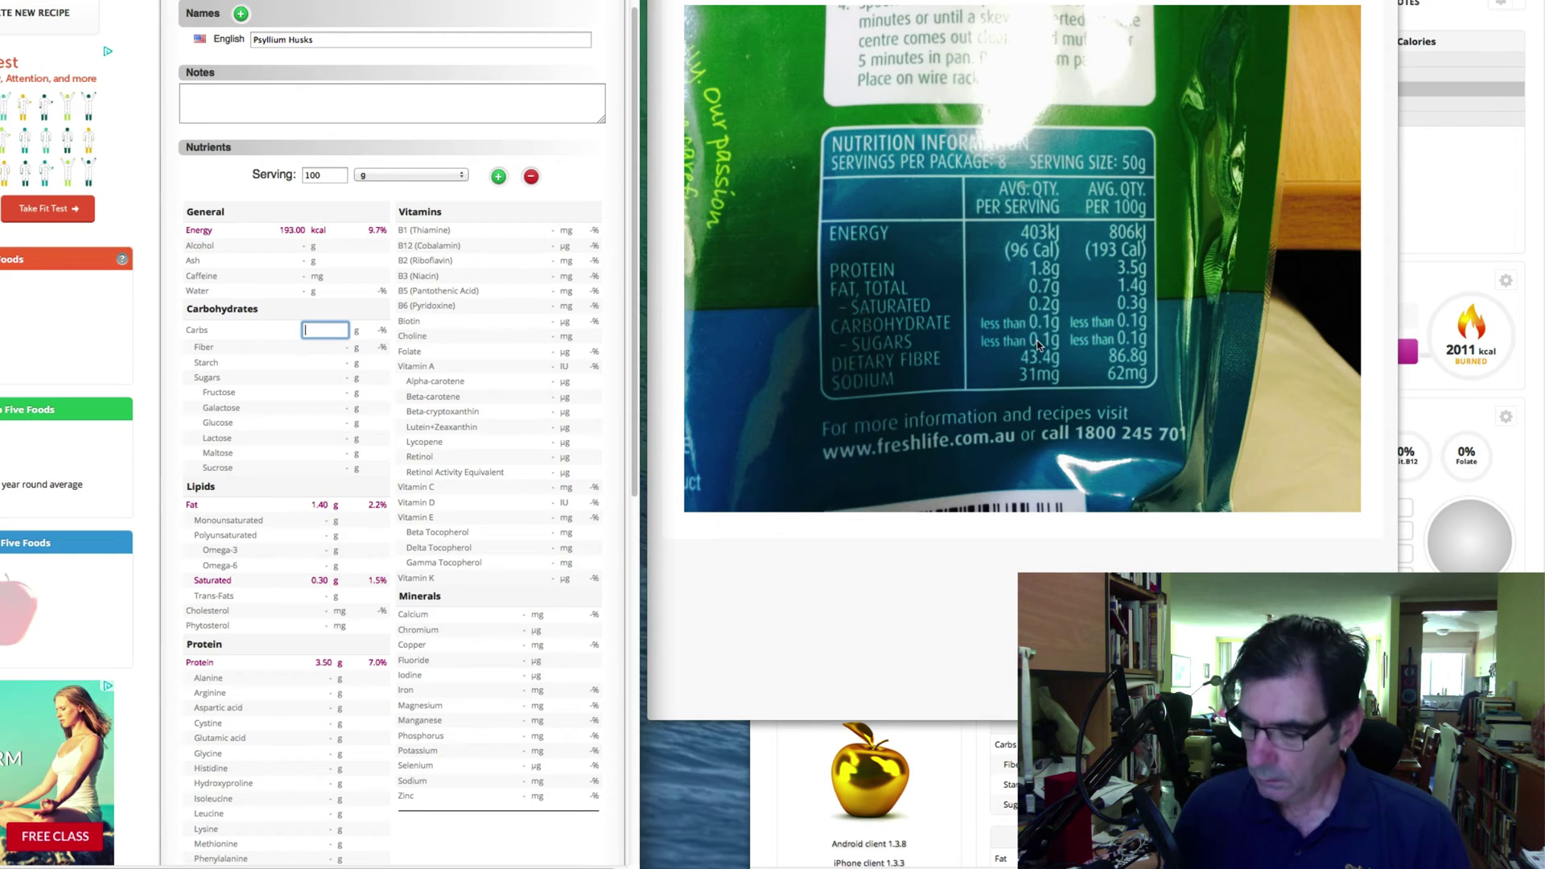
text(0.1)
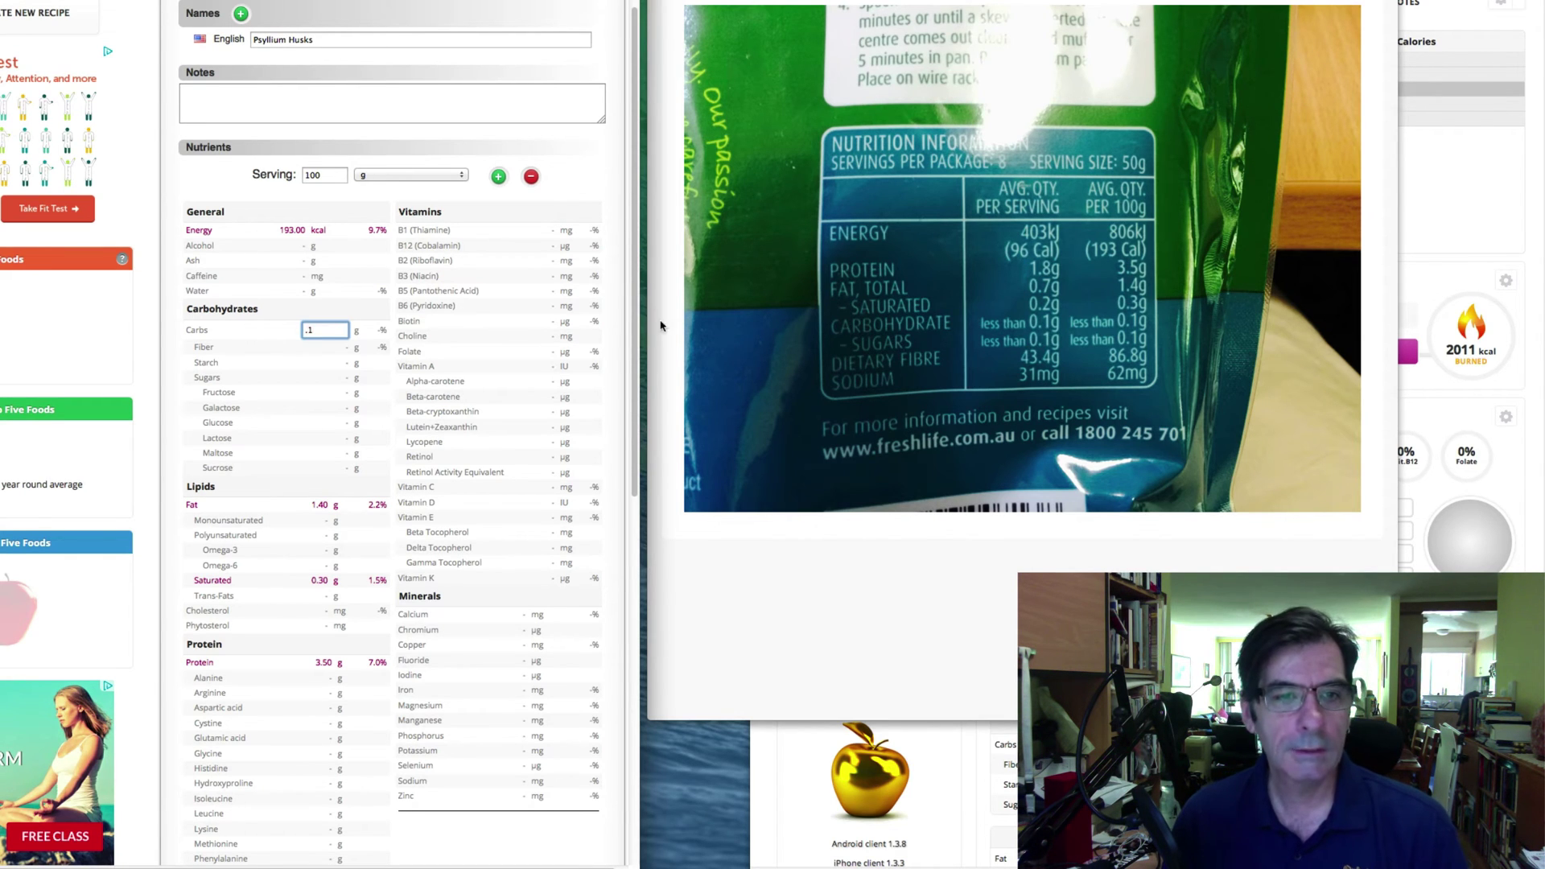
key(Return)
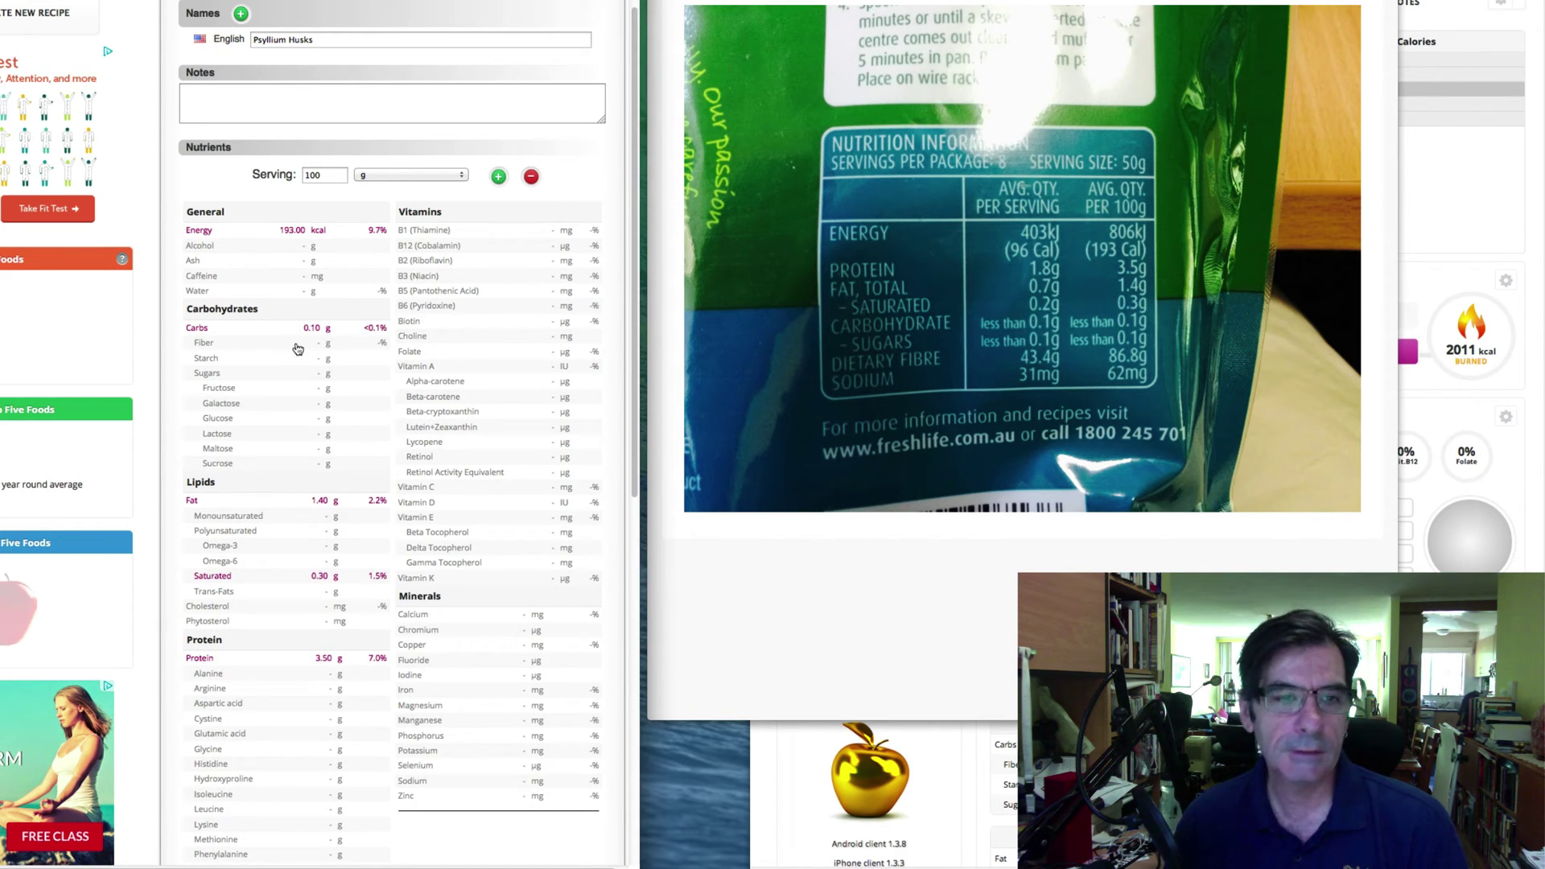
click(326, 375)
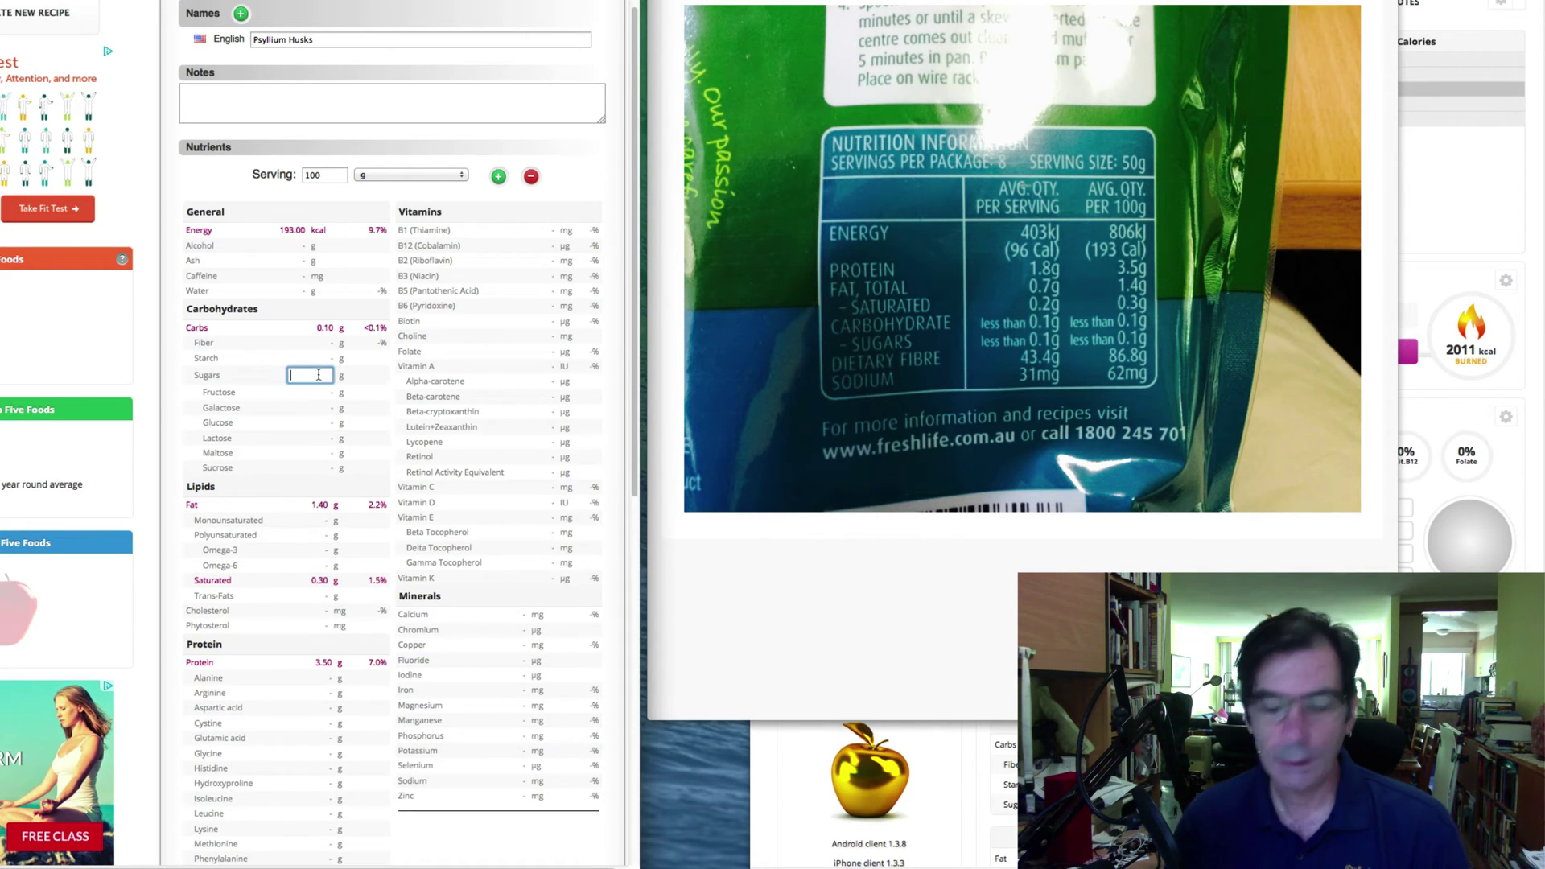
text(.1)
key(Return)
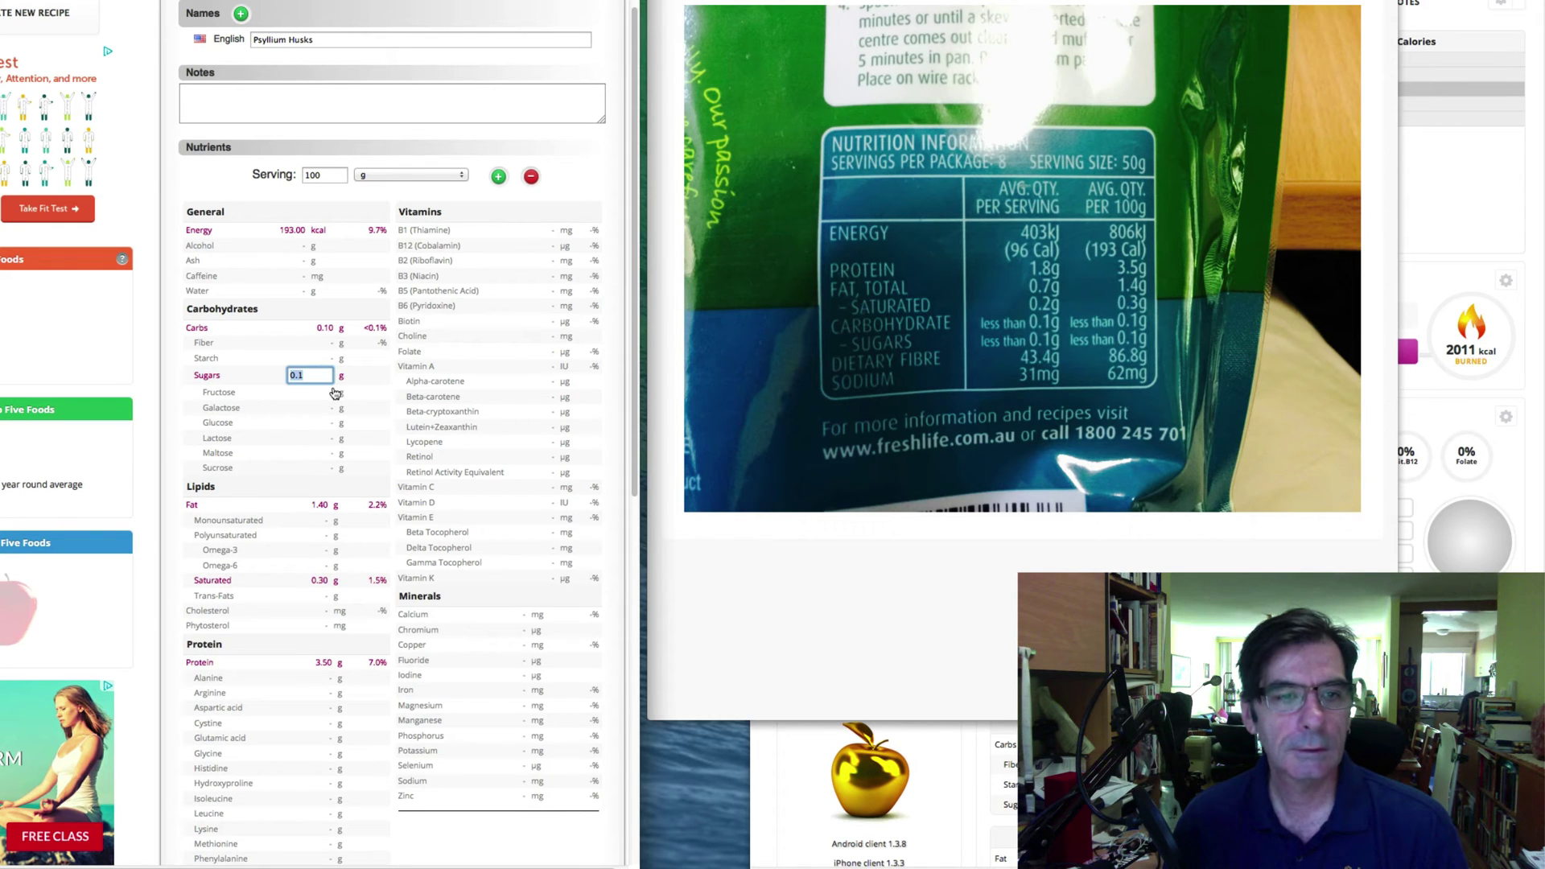
click(300, 394)
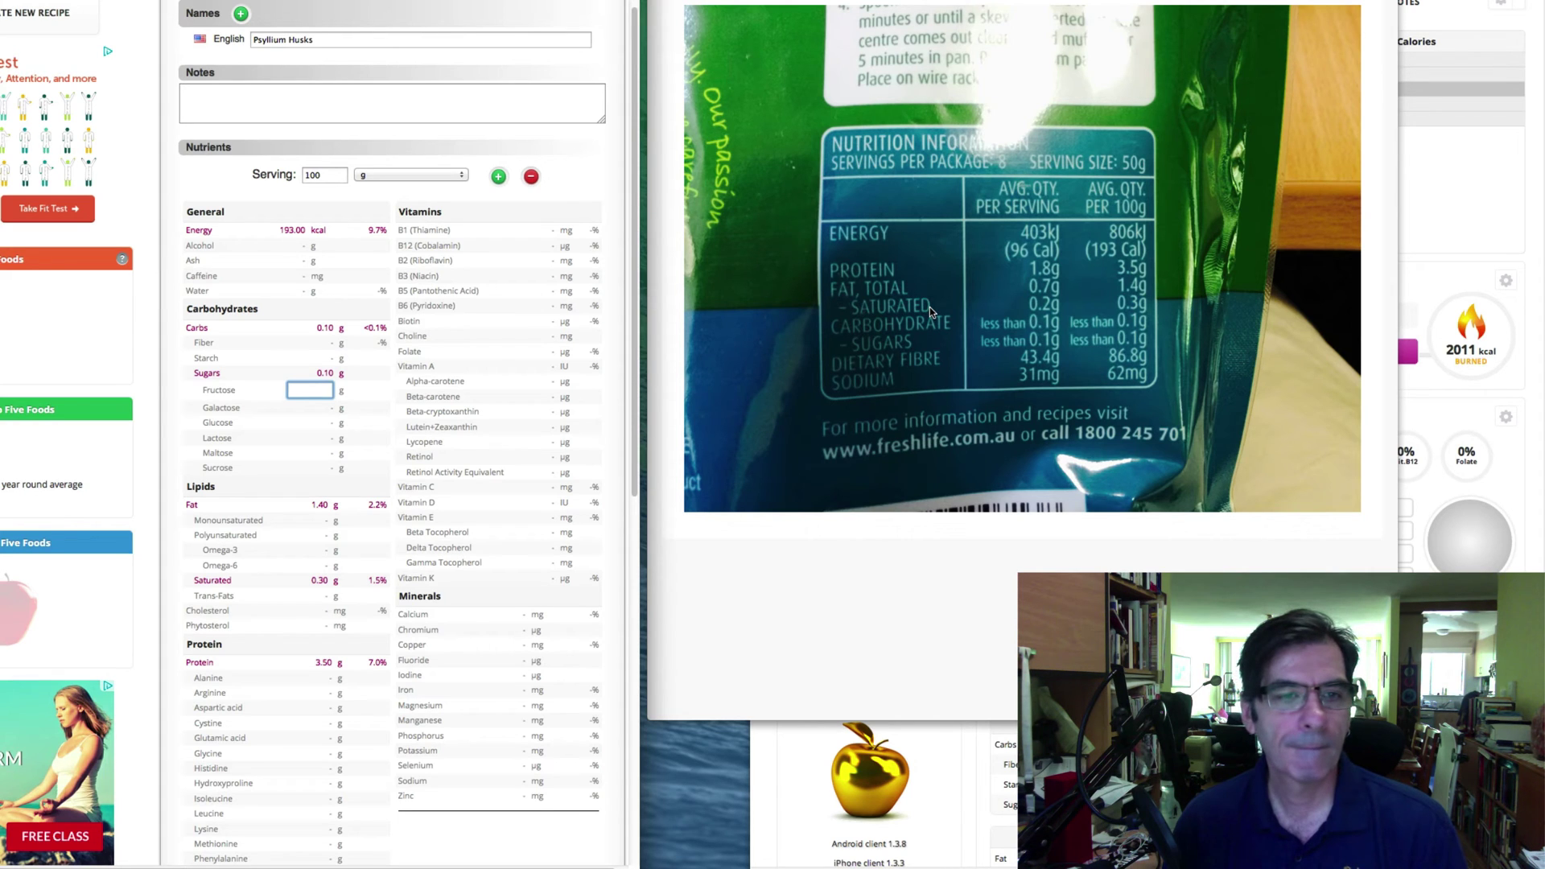
Enter 86.8 g fiber and 62 mg sodium.
click(322, 345)
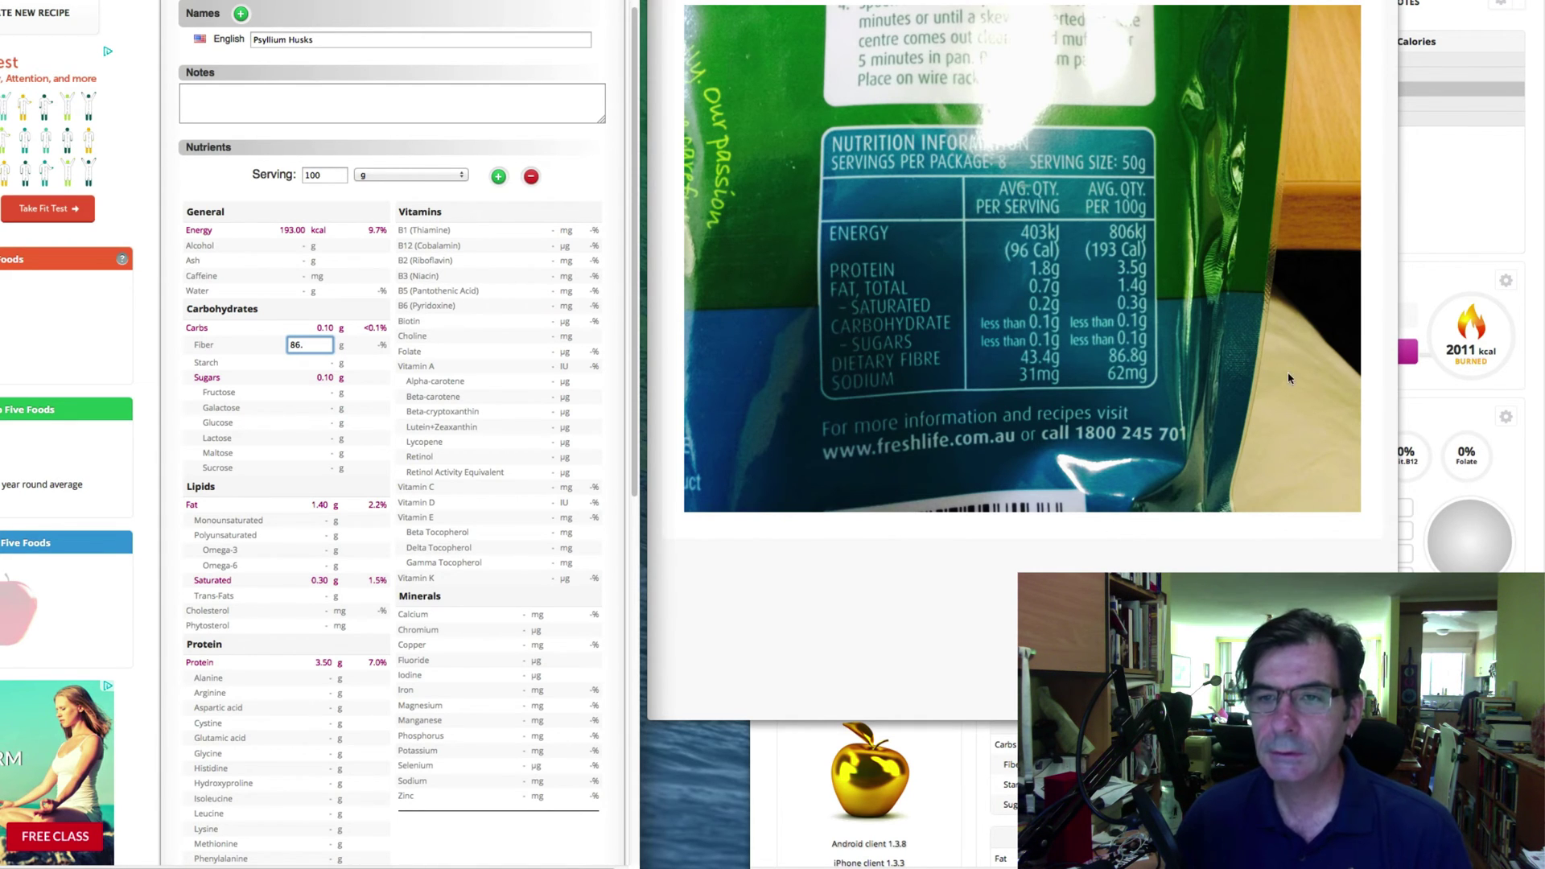
text(86.8)
key(Return)
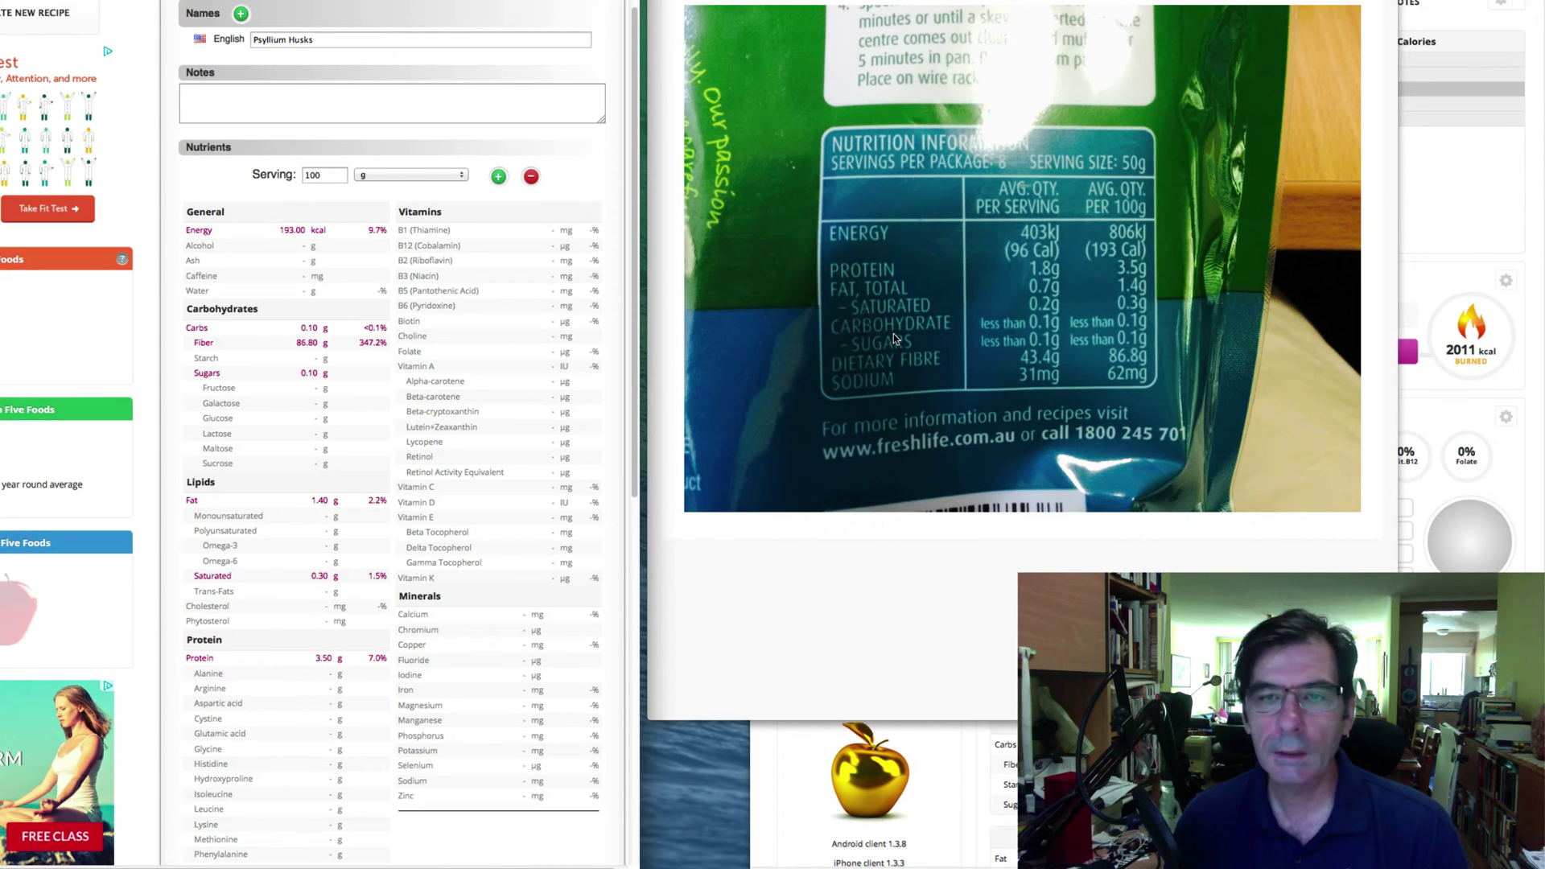
click(520, 781)
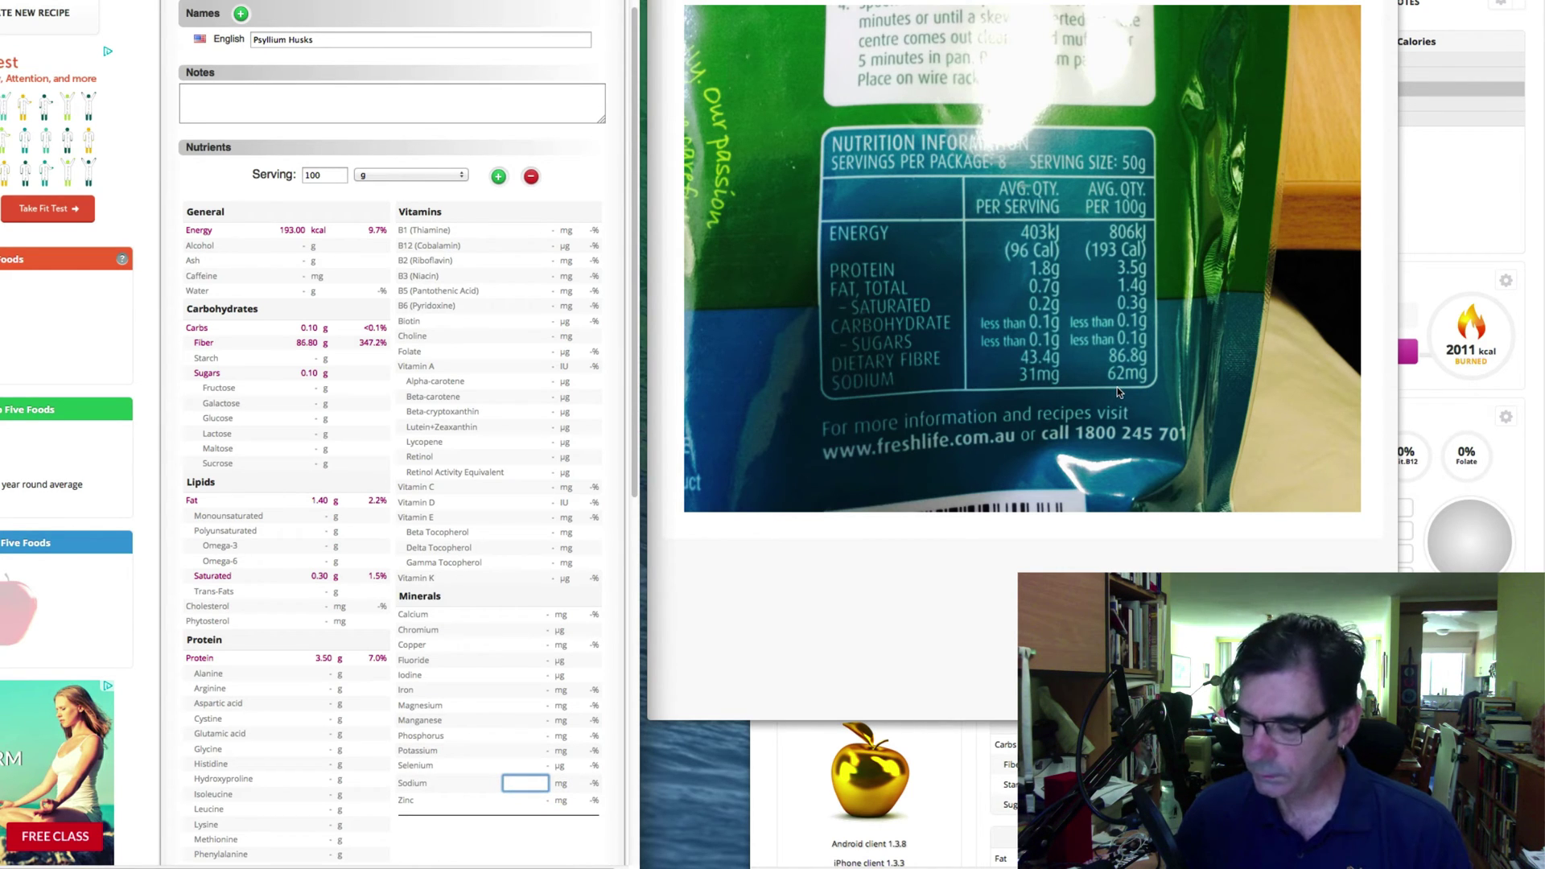
text(62)
key(Return)
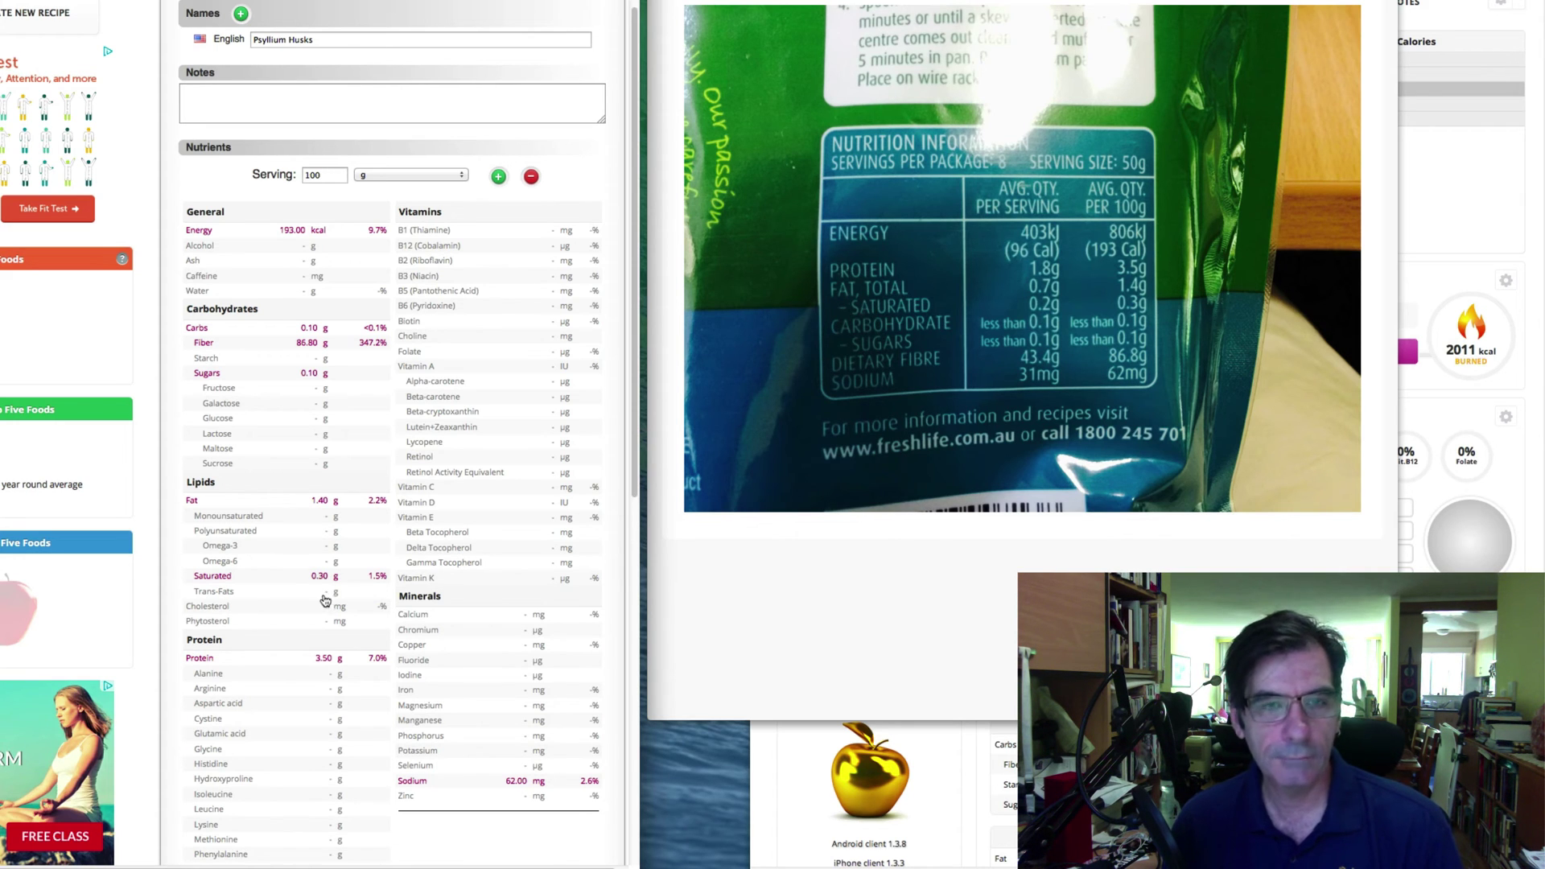
scroll(332, 591, down, 5)
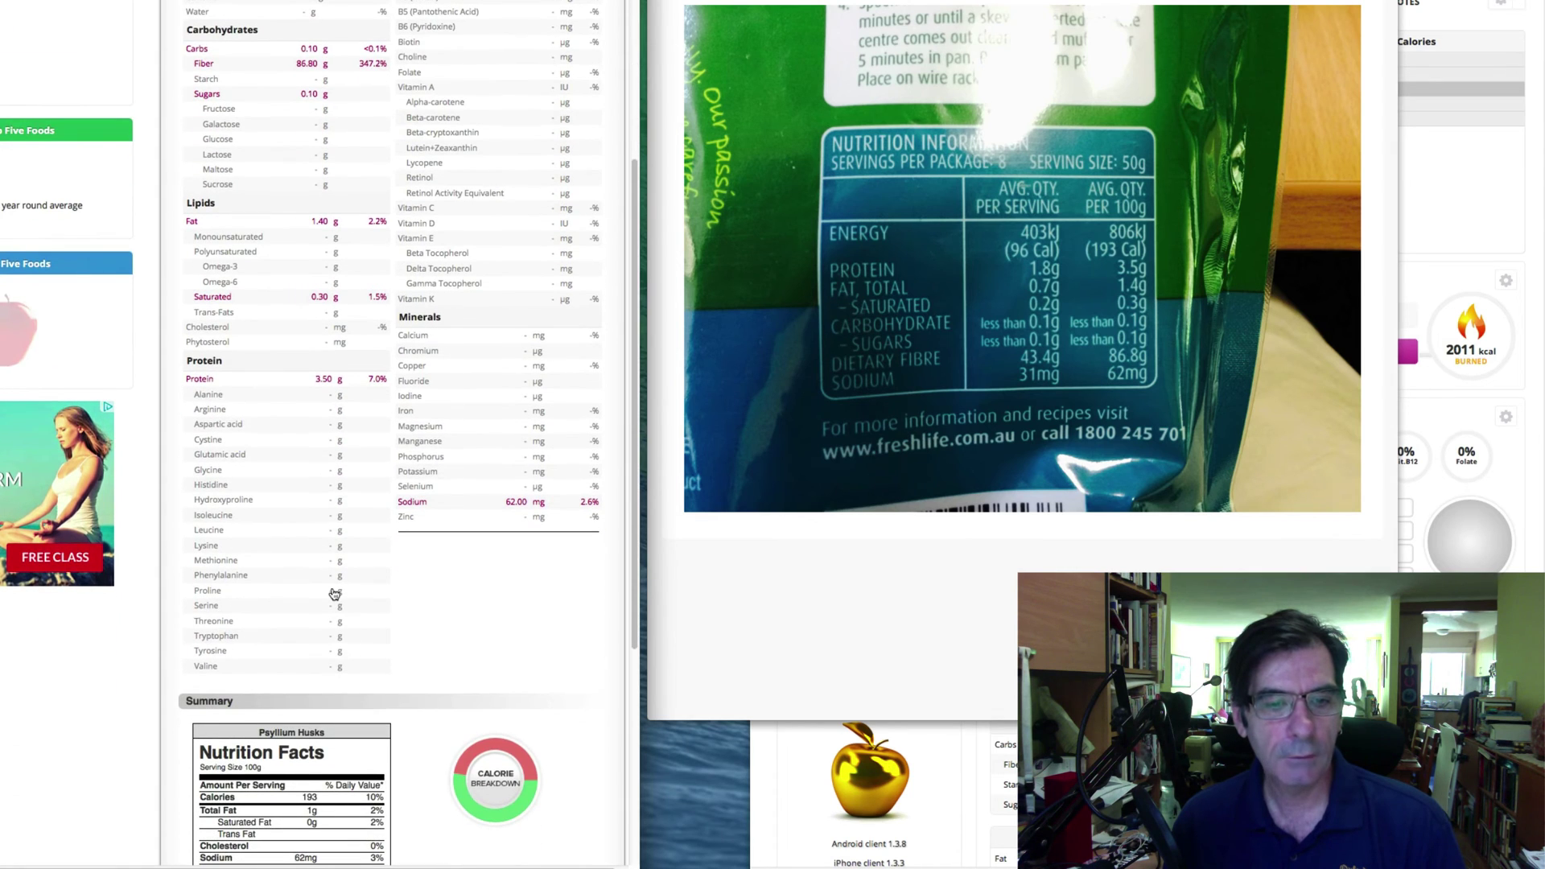
scroll(334, 594, down, 5)
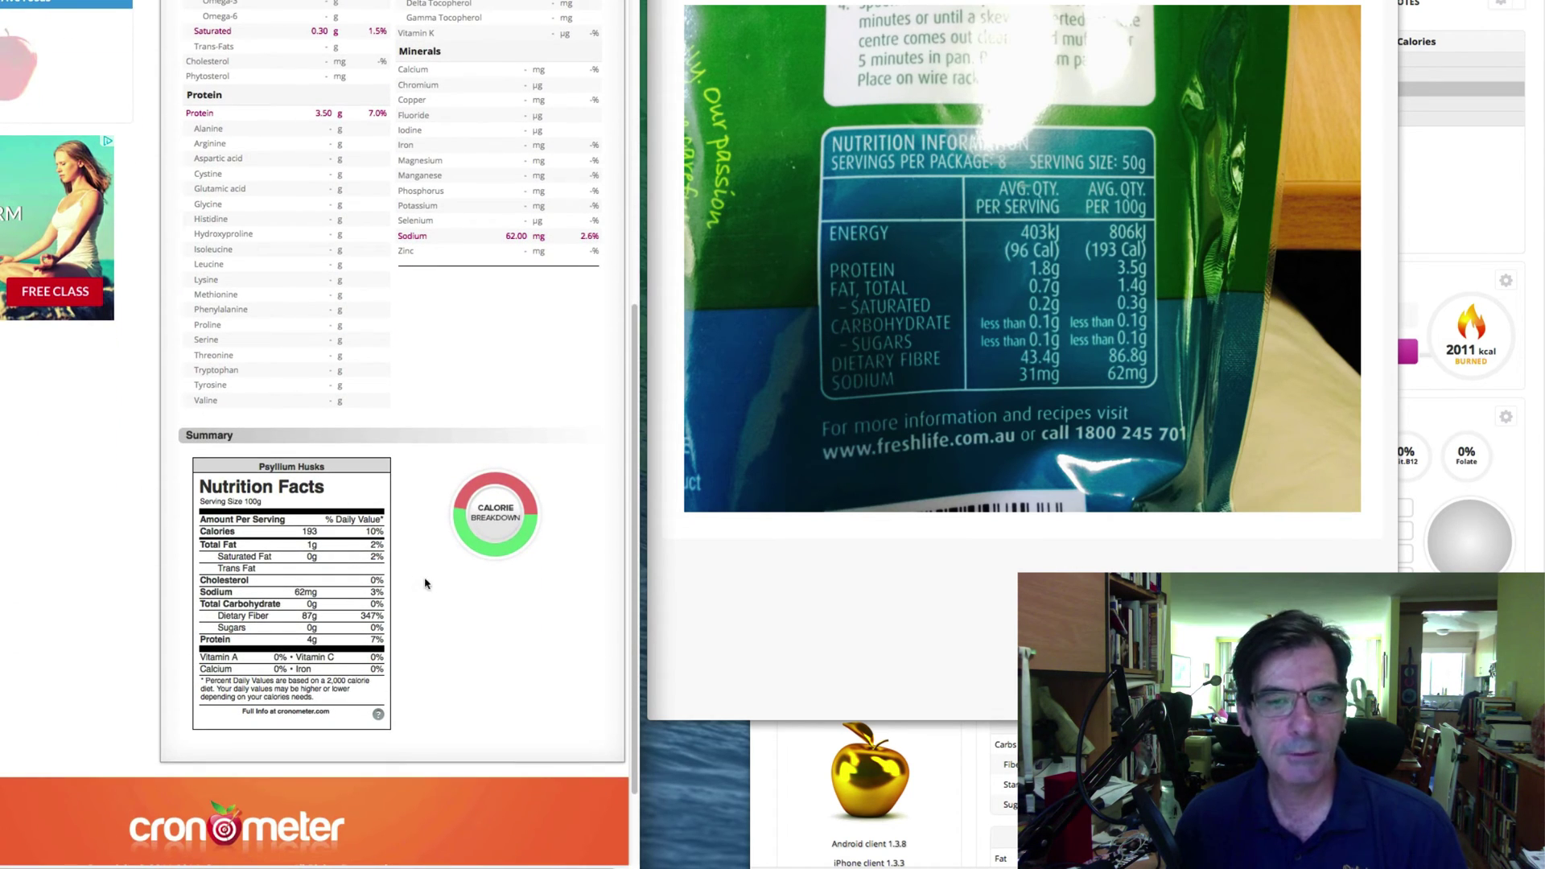
scroll(457, 577, up, 12)
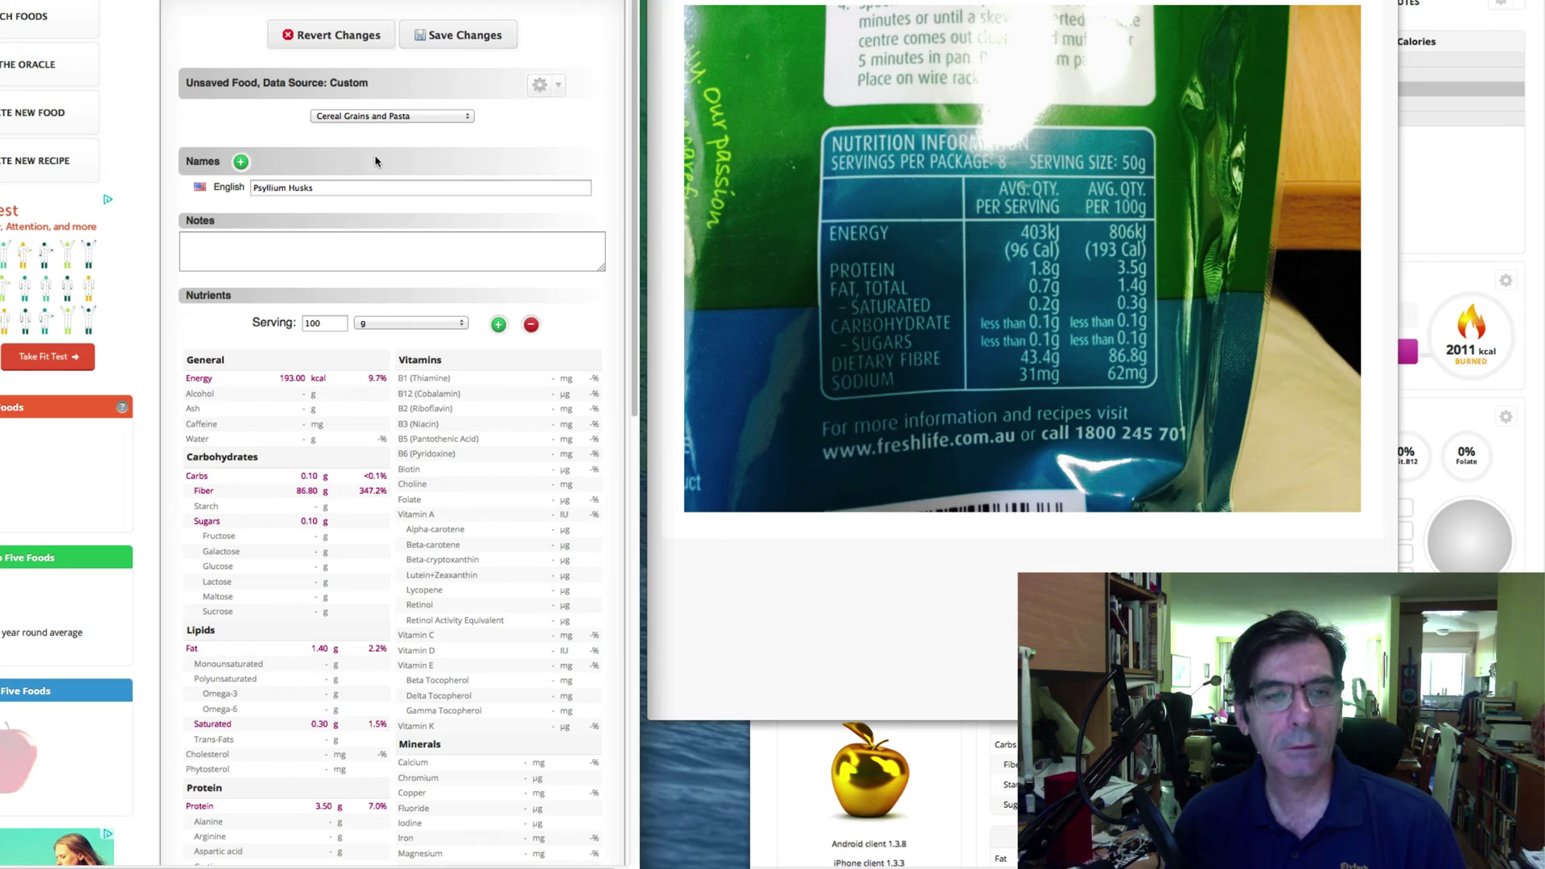
scroll(296, 292, down, 2)
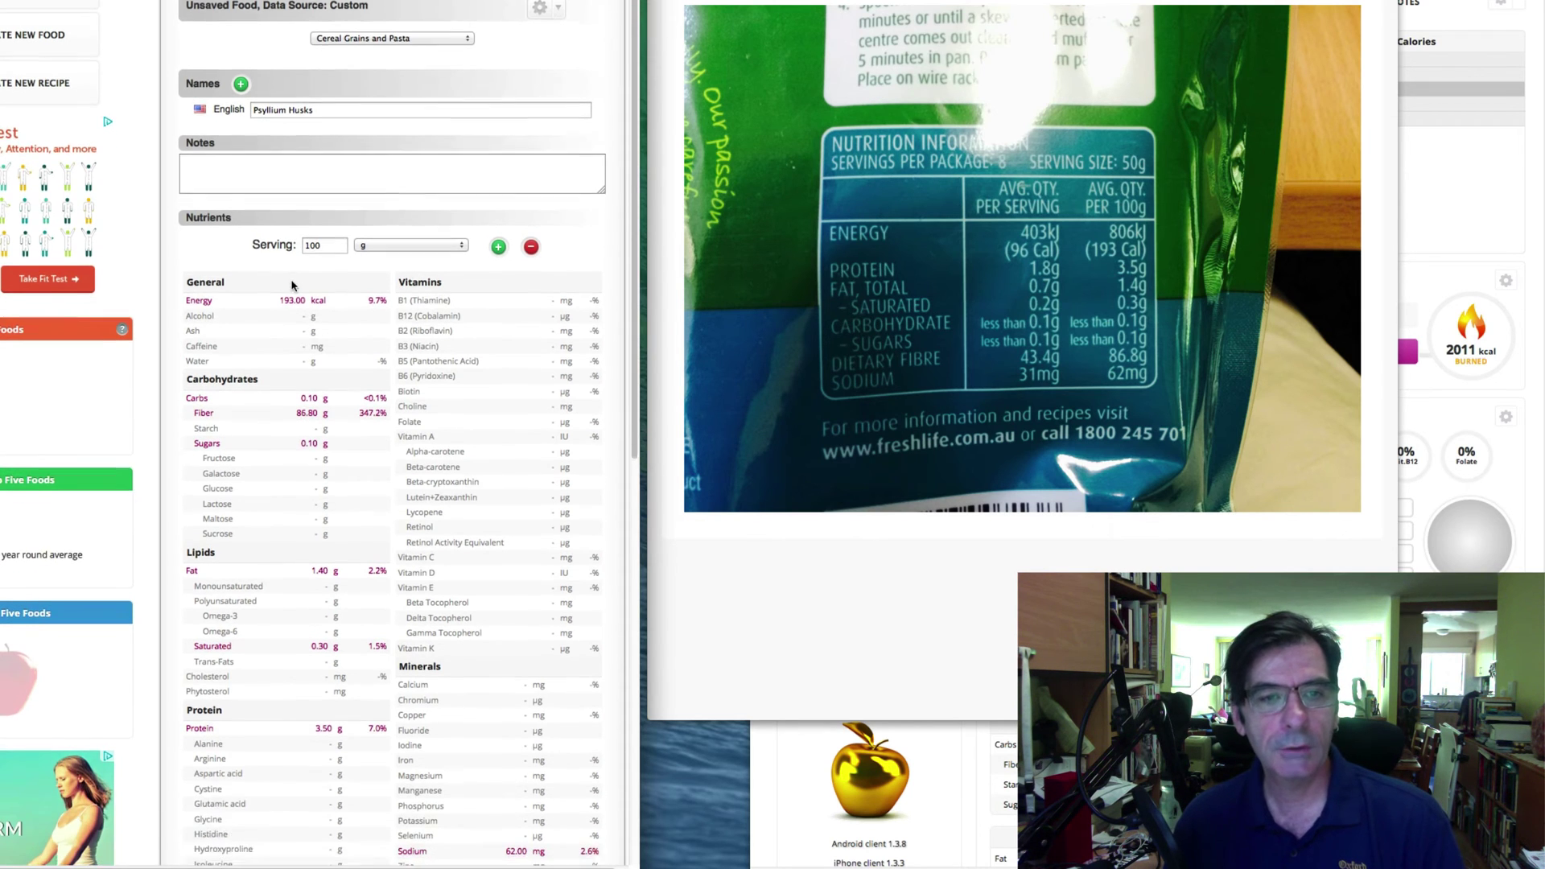
Change the Psyllium Husks serving from 100 g to 1 g, so nutrients show per gram.
click(326, 227)
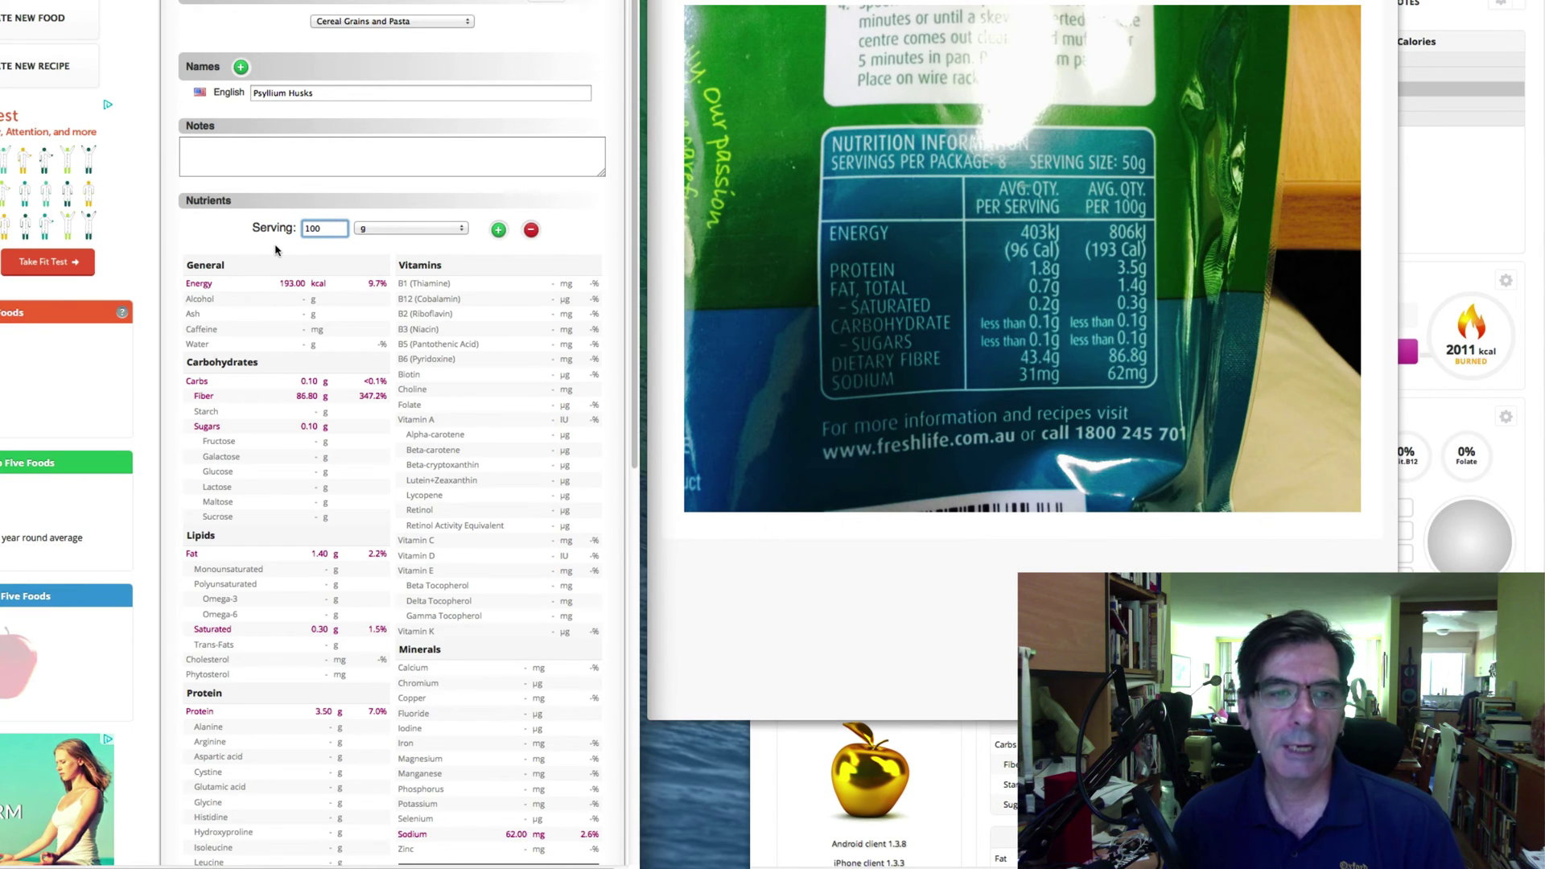
key(BackSpace)
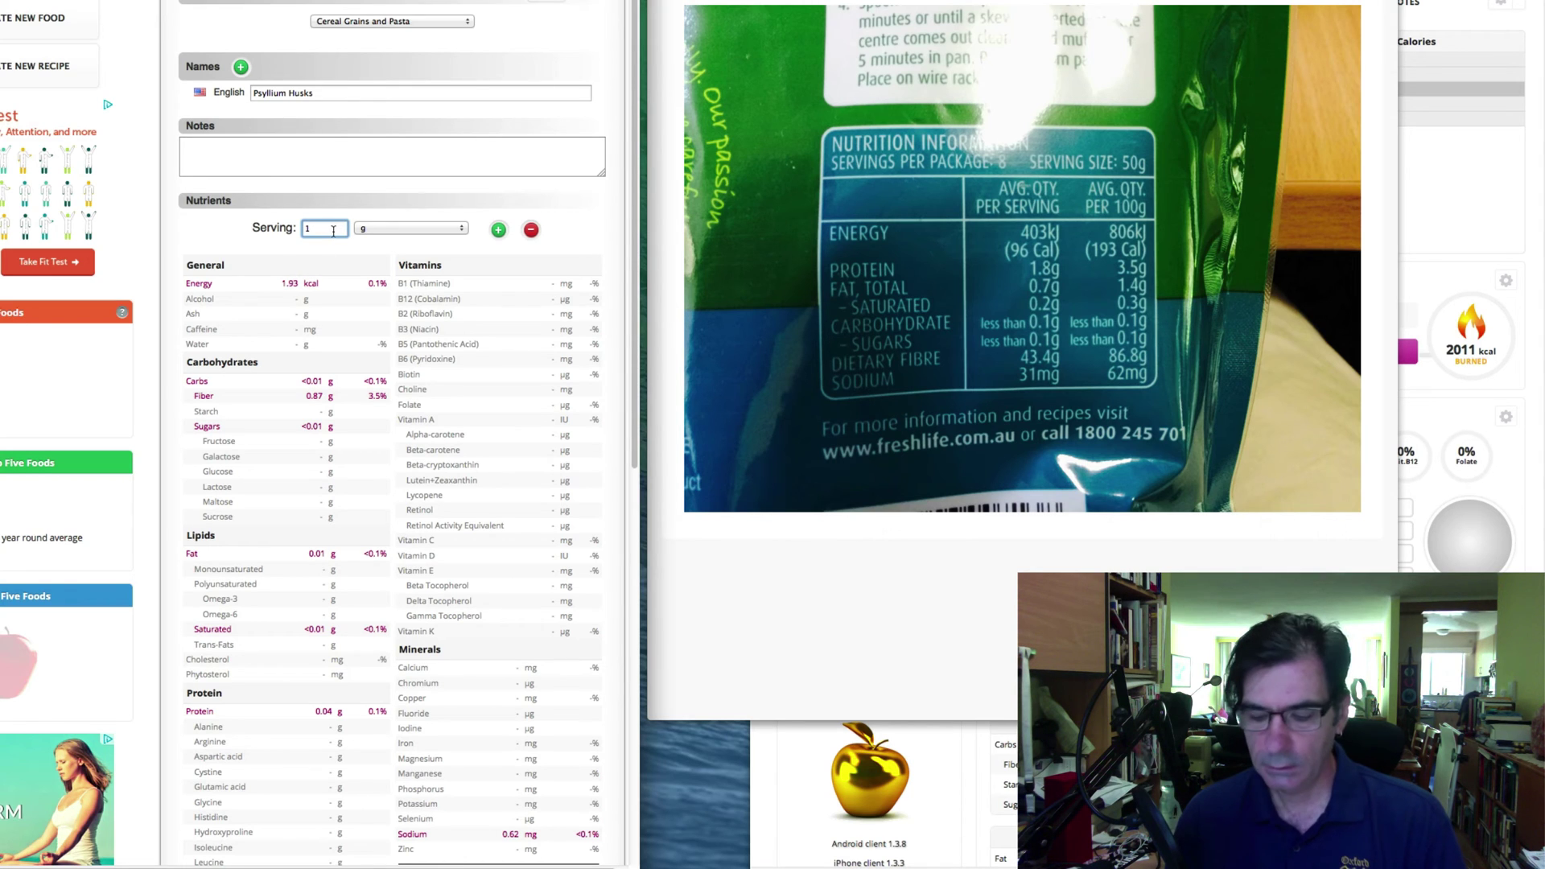
text(00)
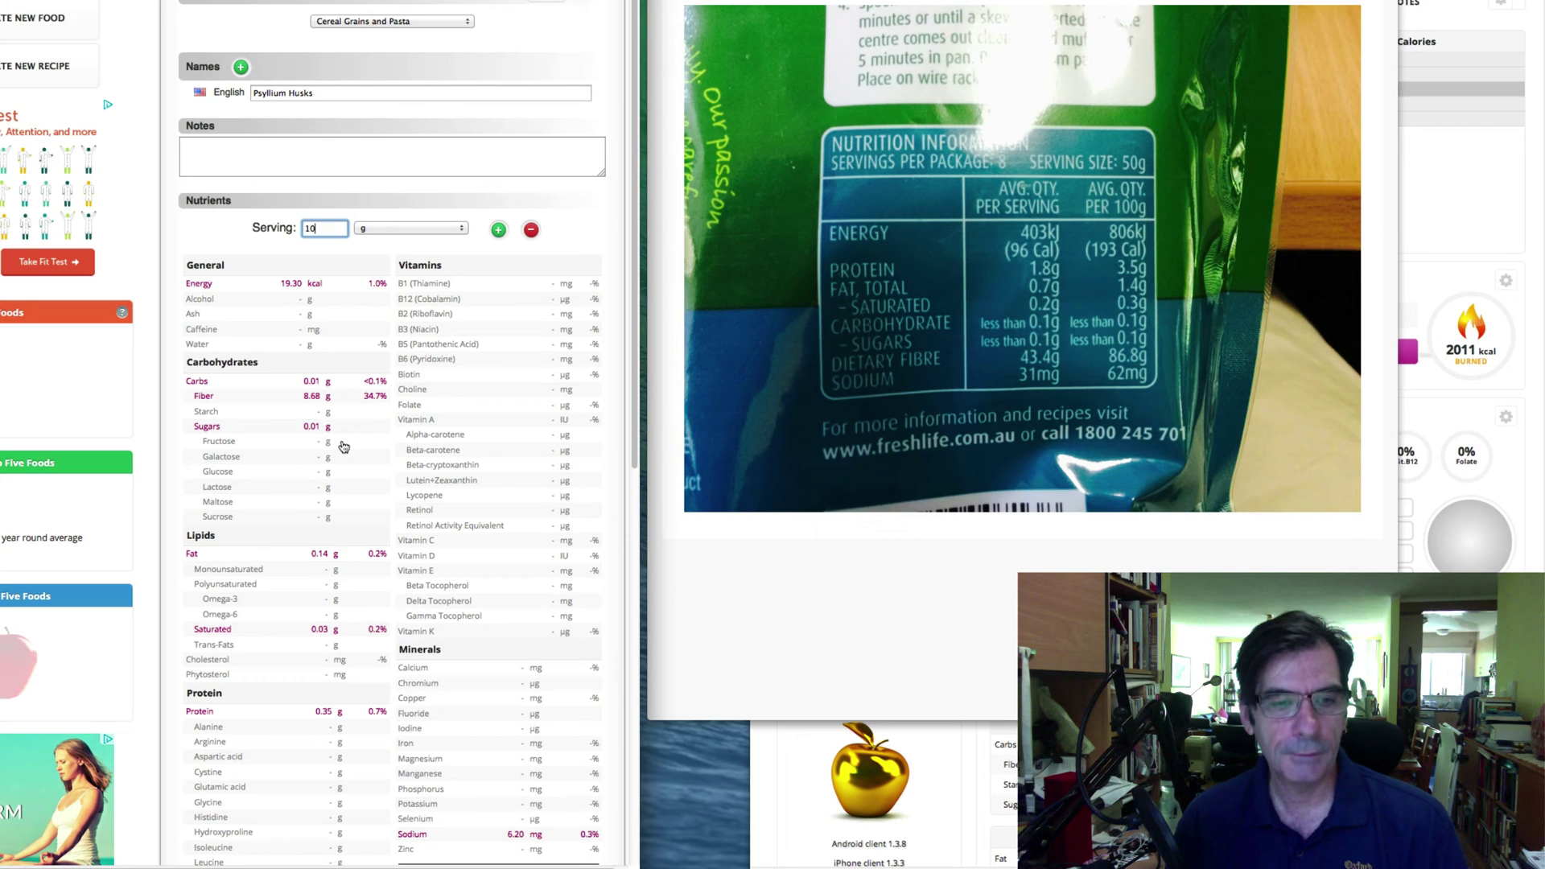
scroll(343, 439, down, 2)
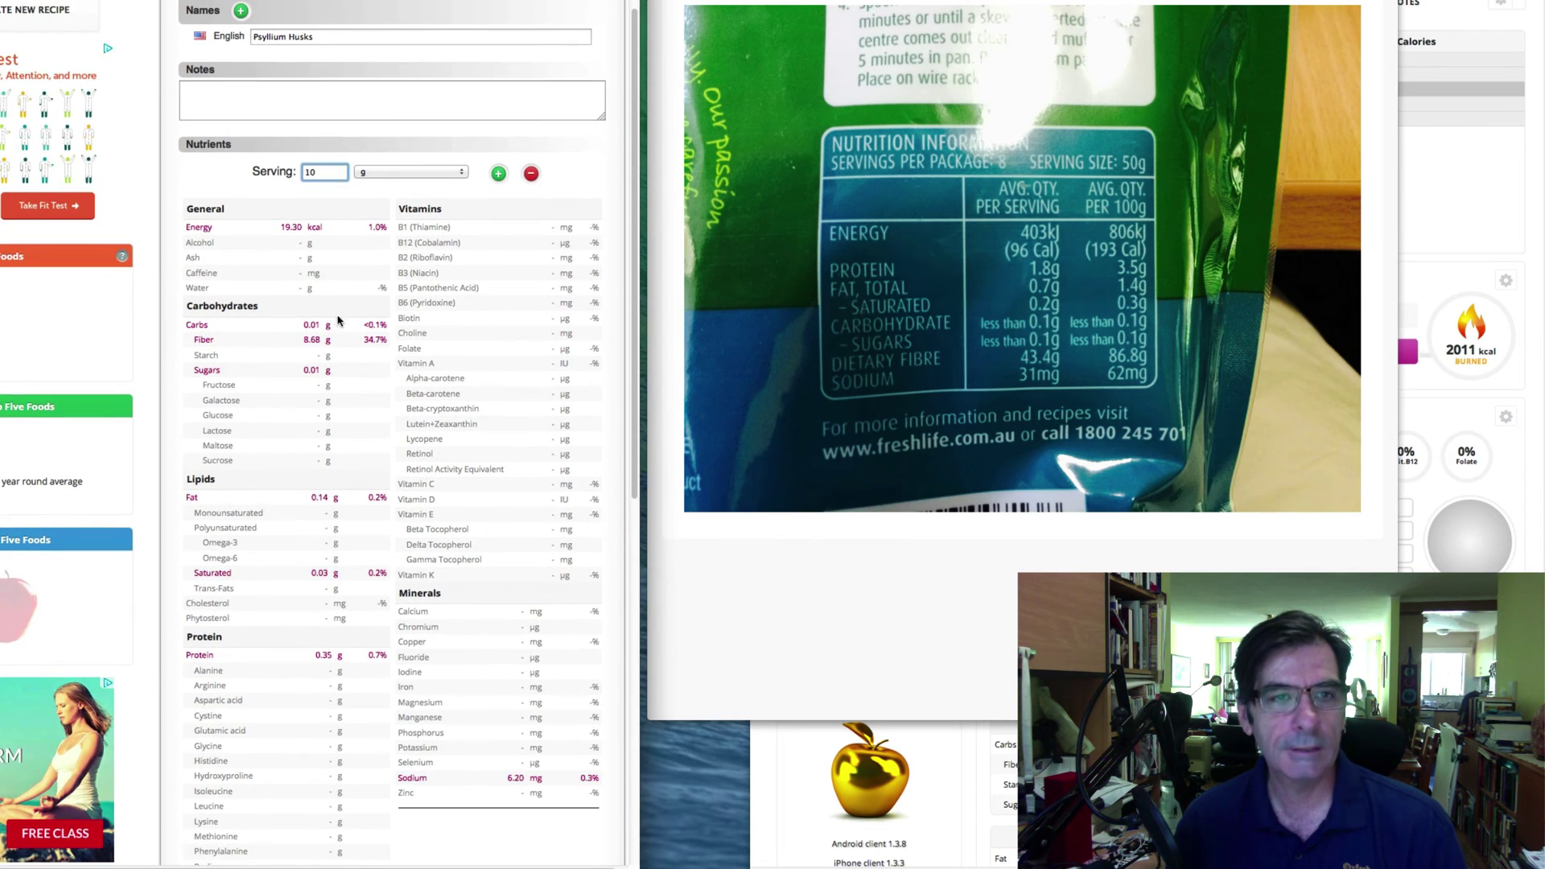
key(BackSpace)
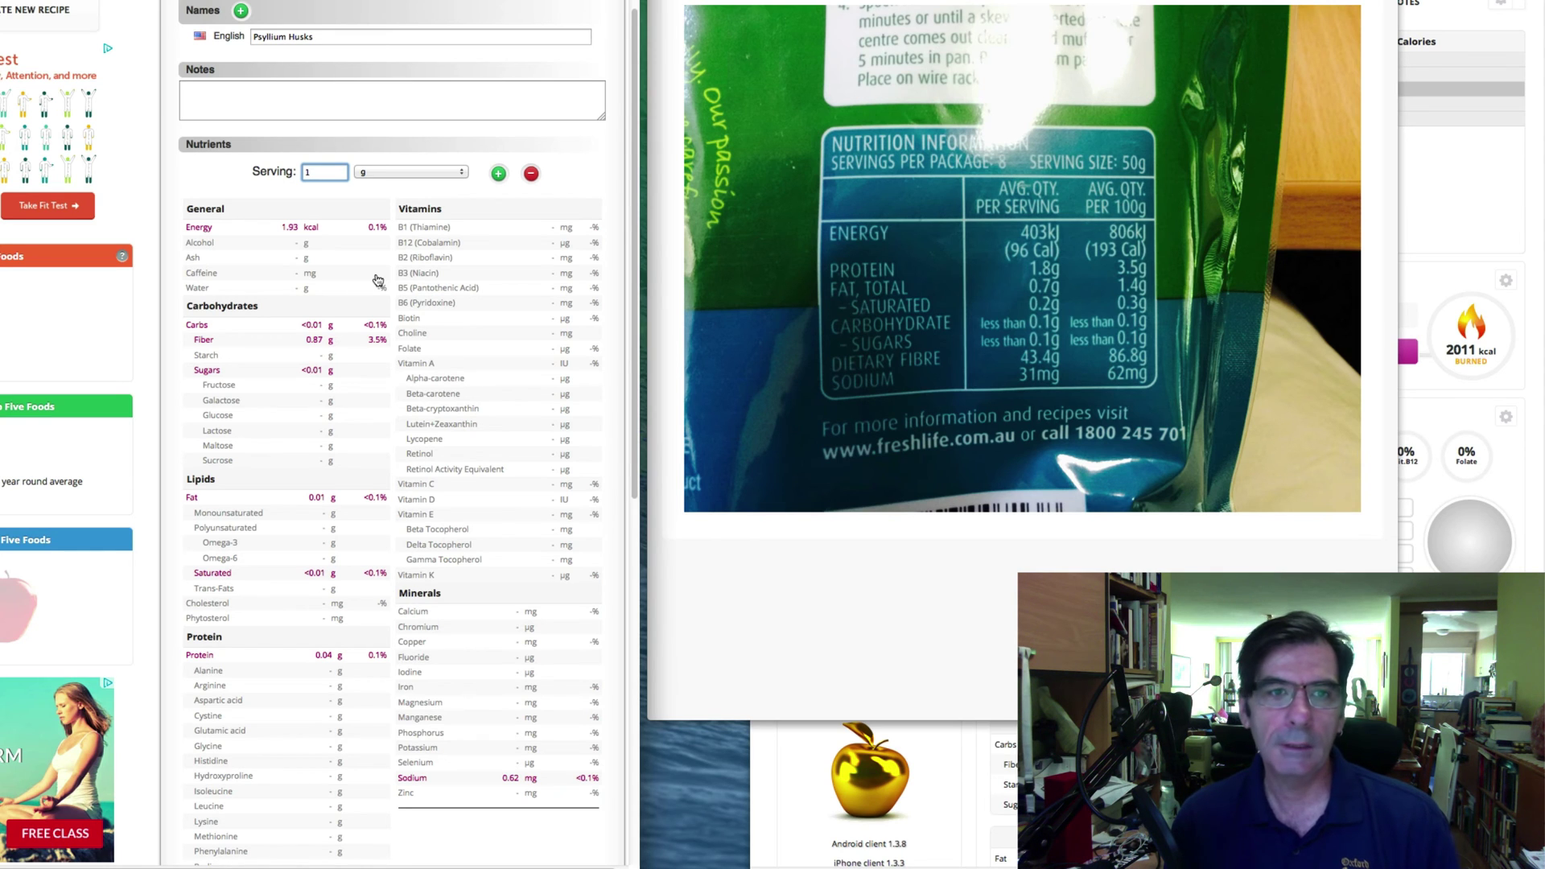
scroll(384, 228, up, 4)
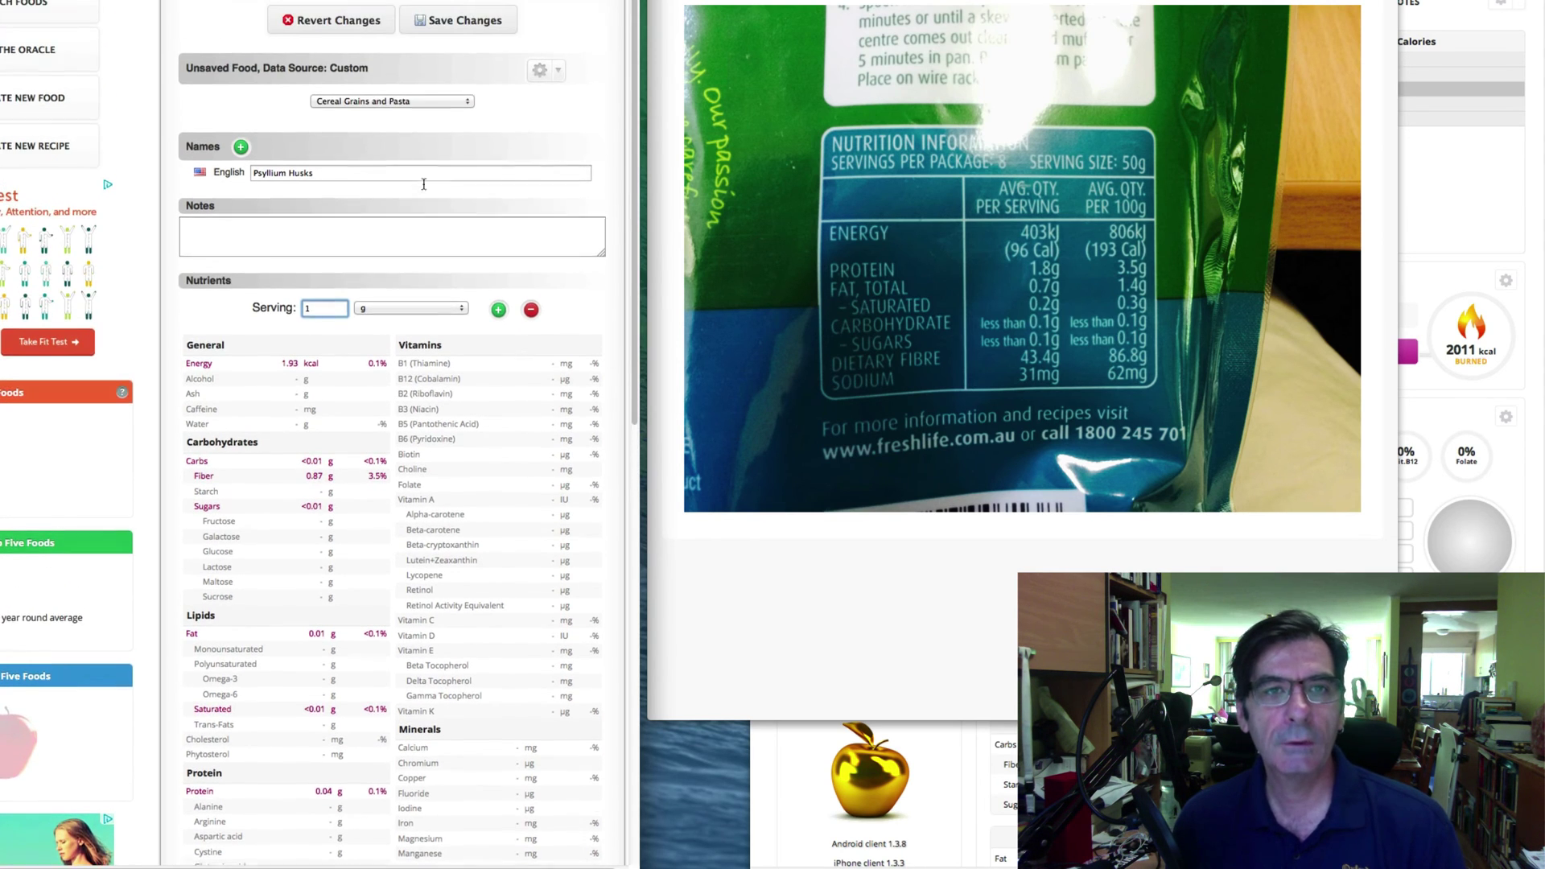
Save the Psyllium Husks custom food and return to the January 15, 2015 diary.
click(468, 38)
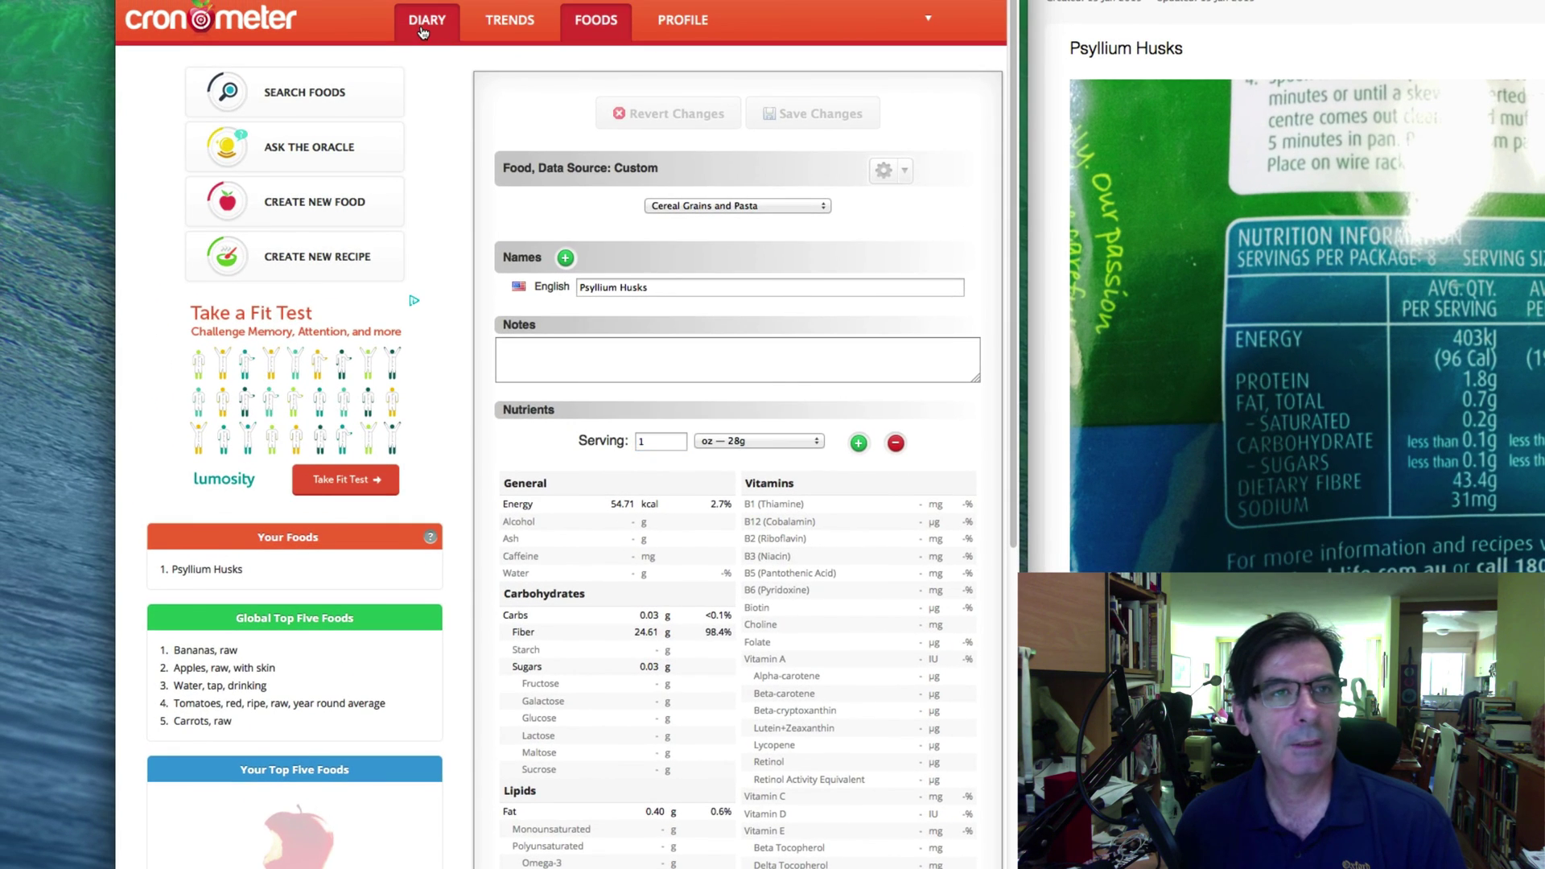
click(427, 22)
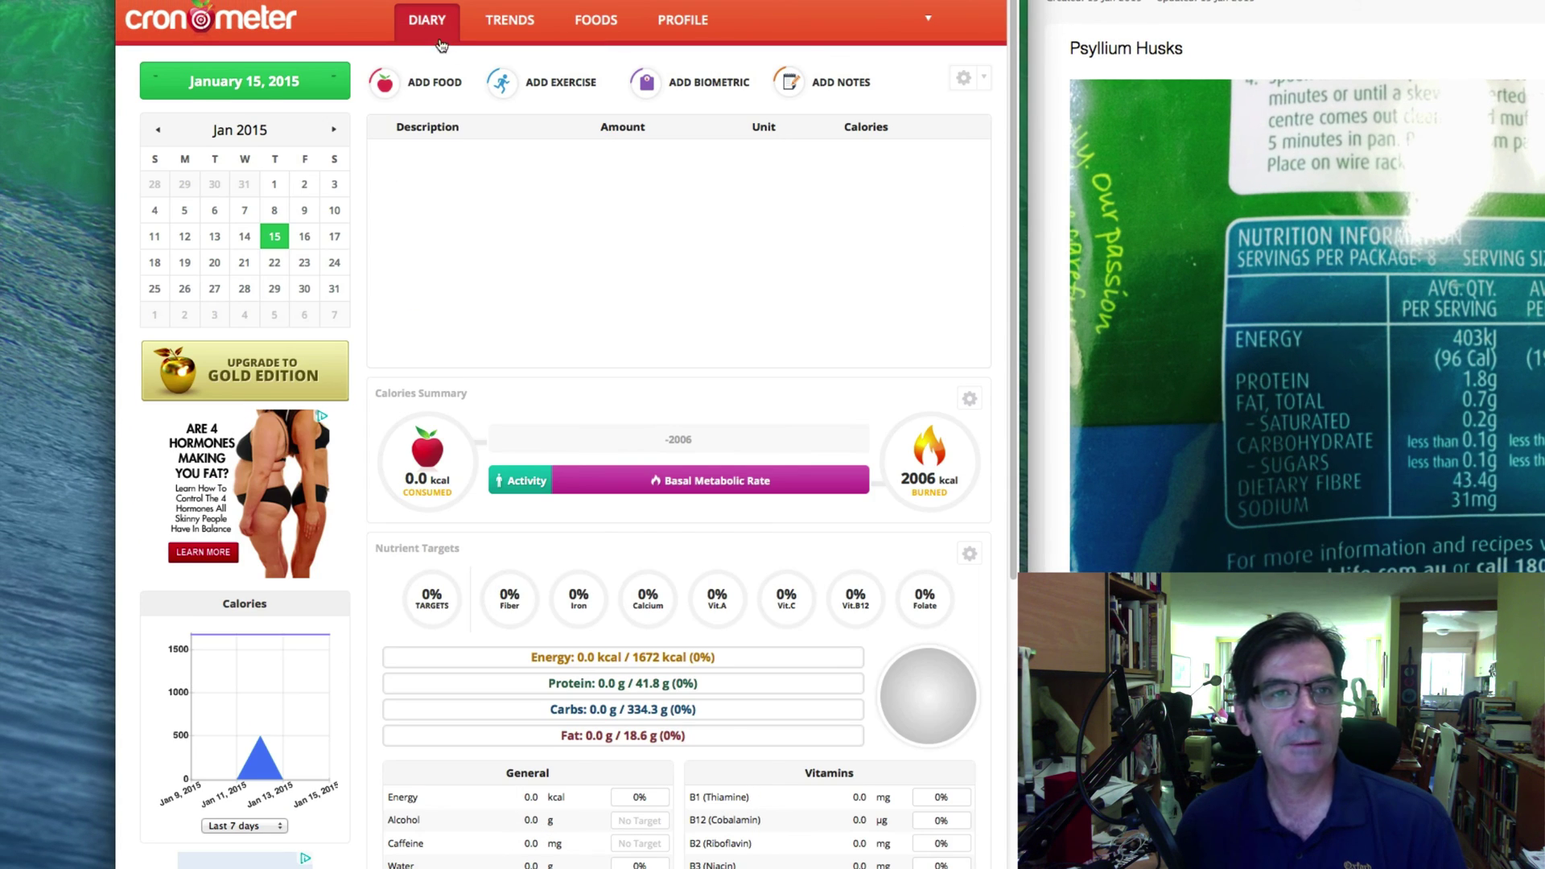
Search the food list for 'psy' and select the custom Psyllium Husks food.
click(432, 85)
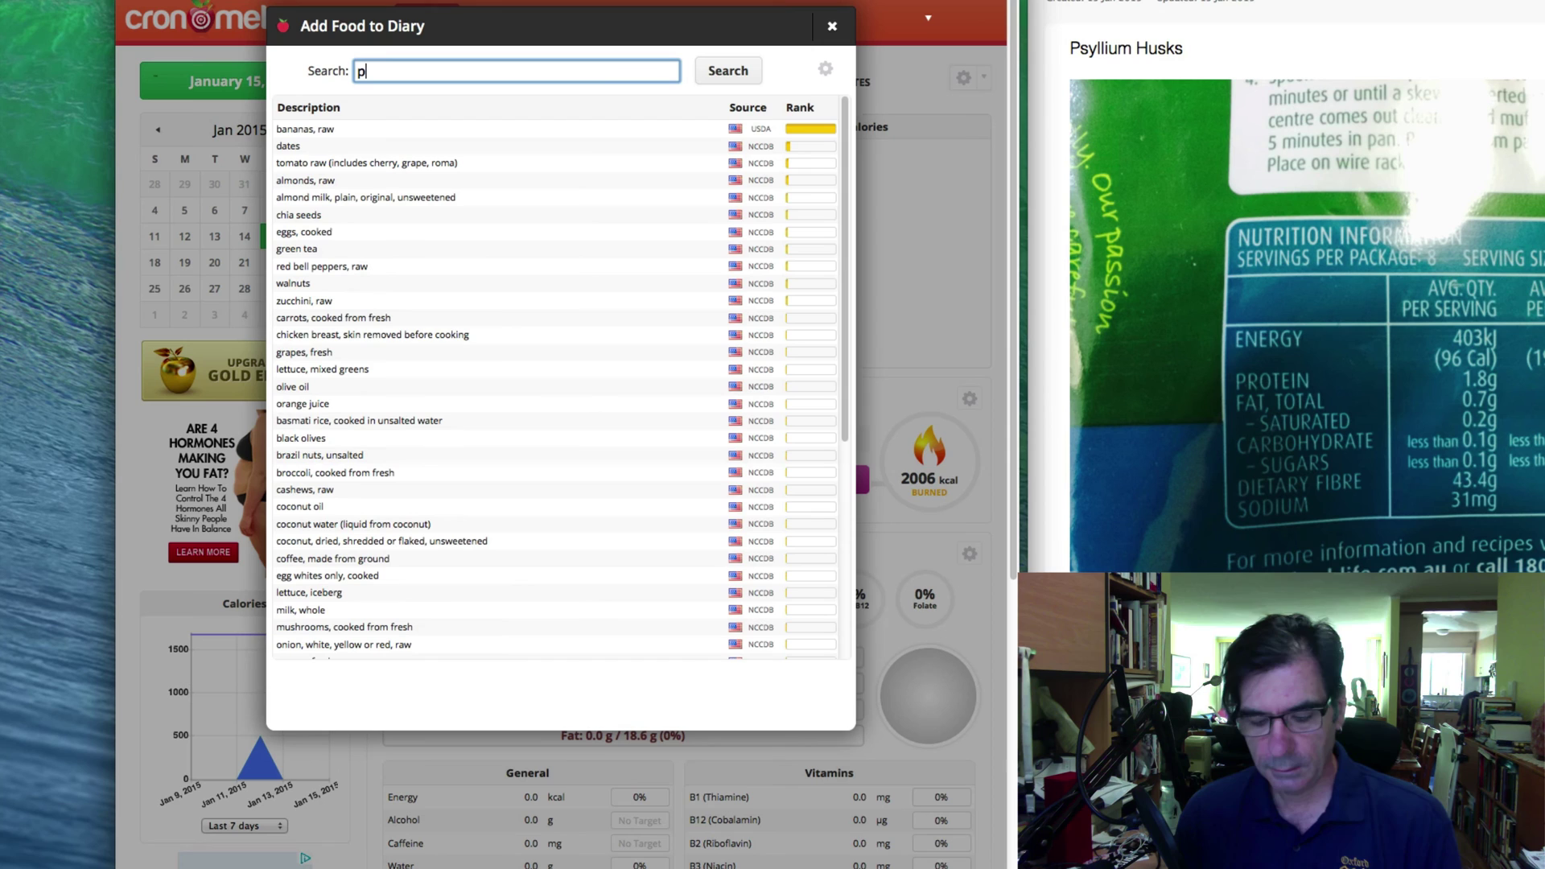
text(sy)
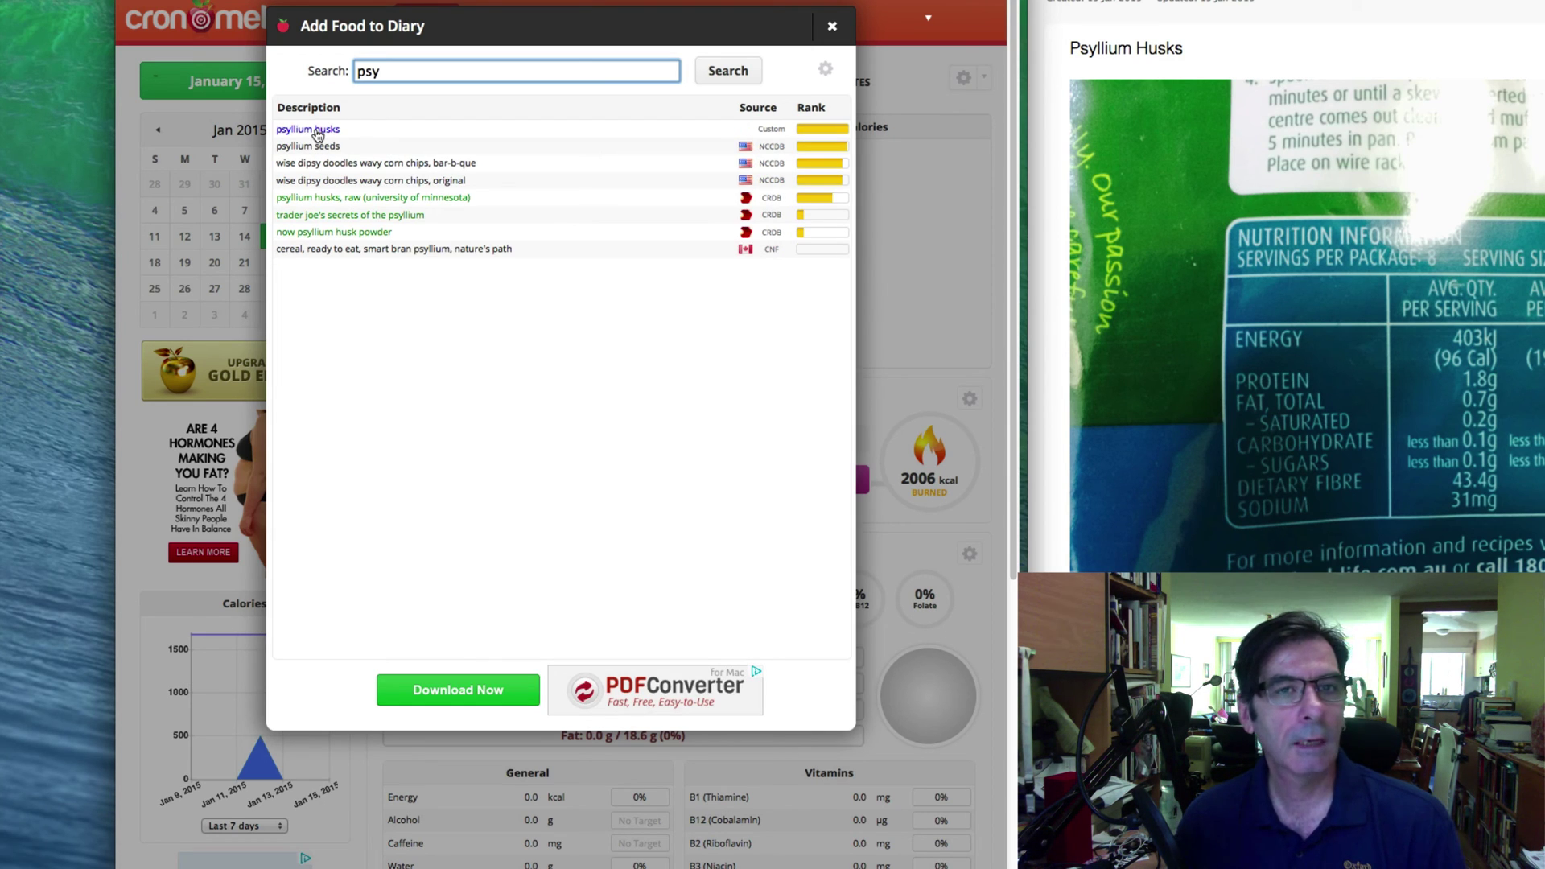
click(318, 134)
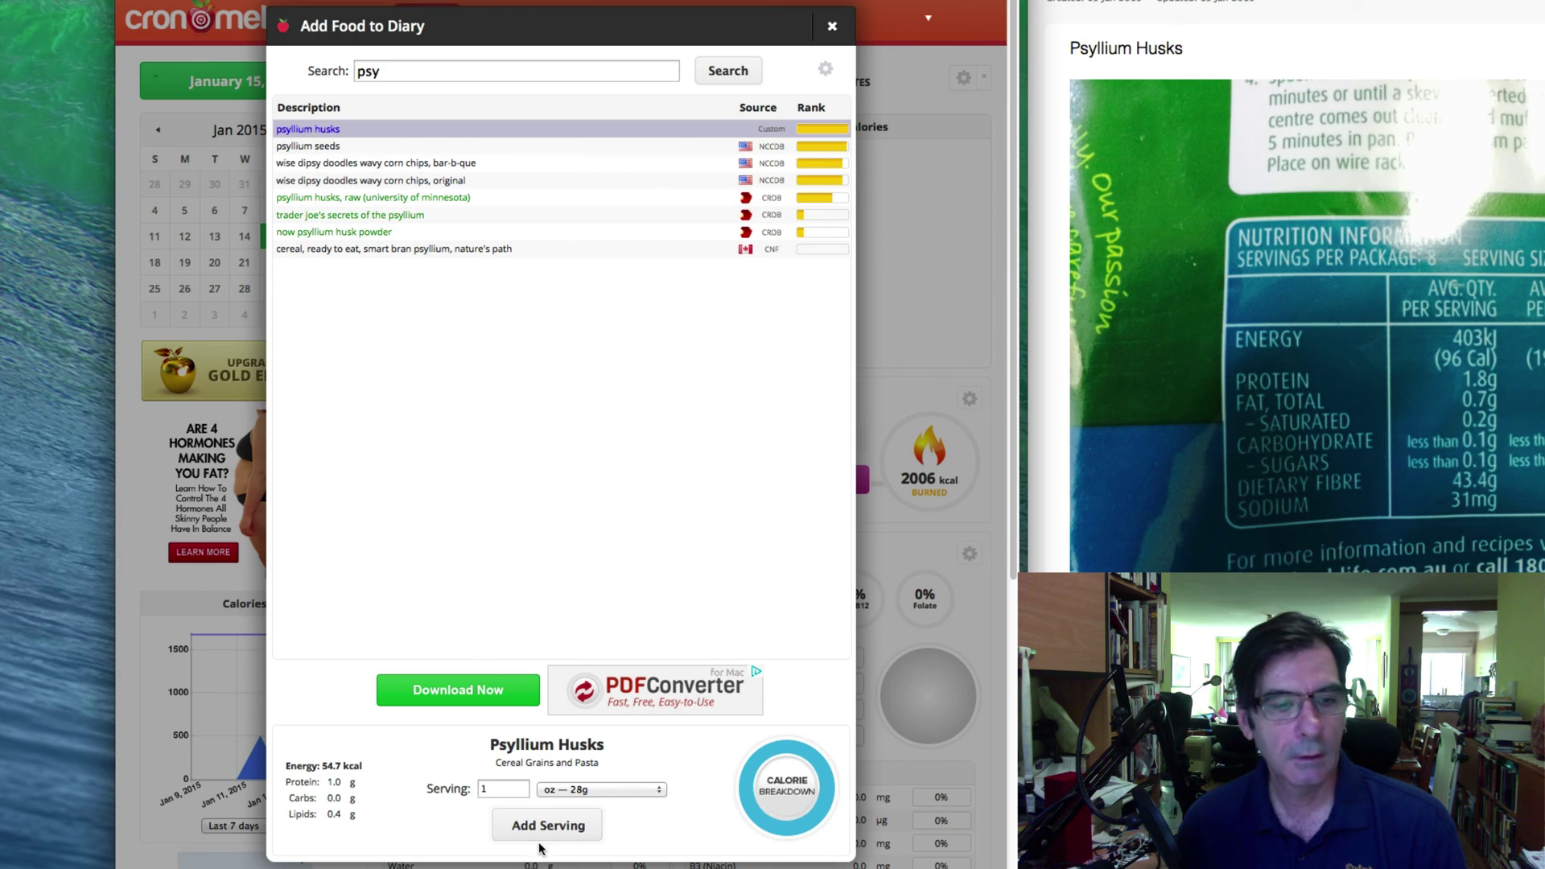
Set the serving to 15 g and add it to the diary.
click(565, 793)
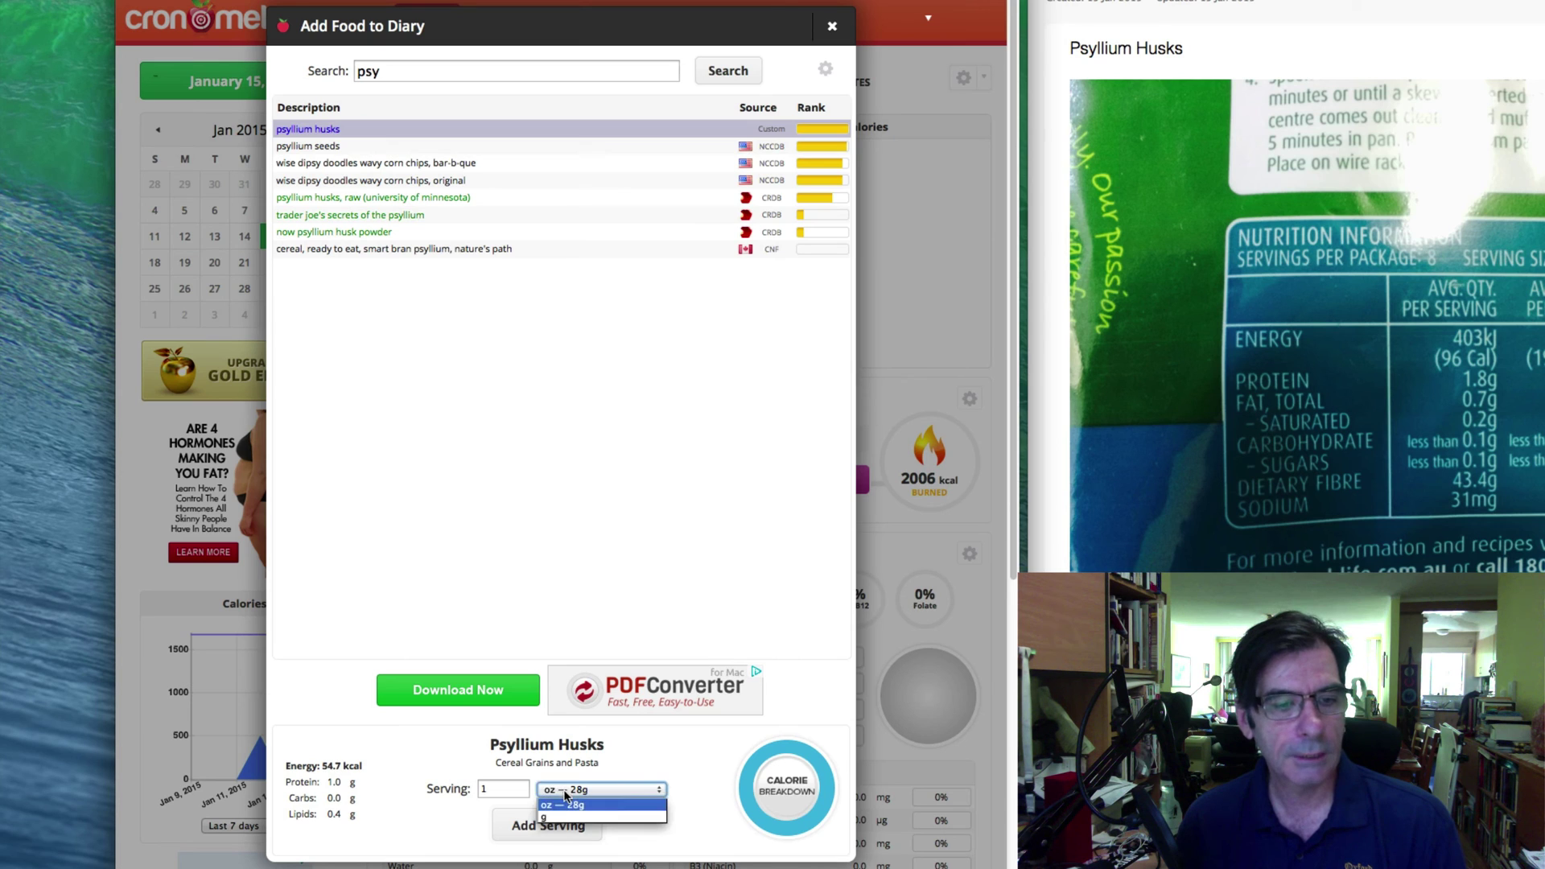
click(563, 817)
click(491, 788)
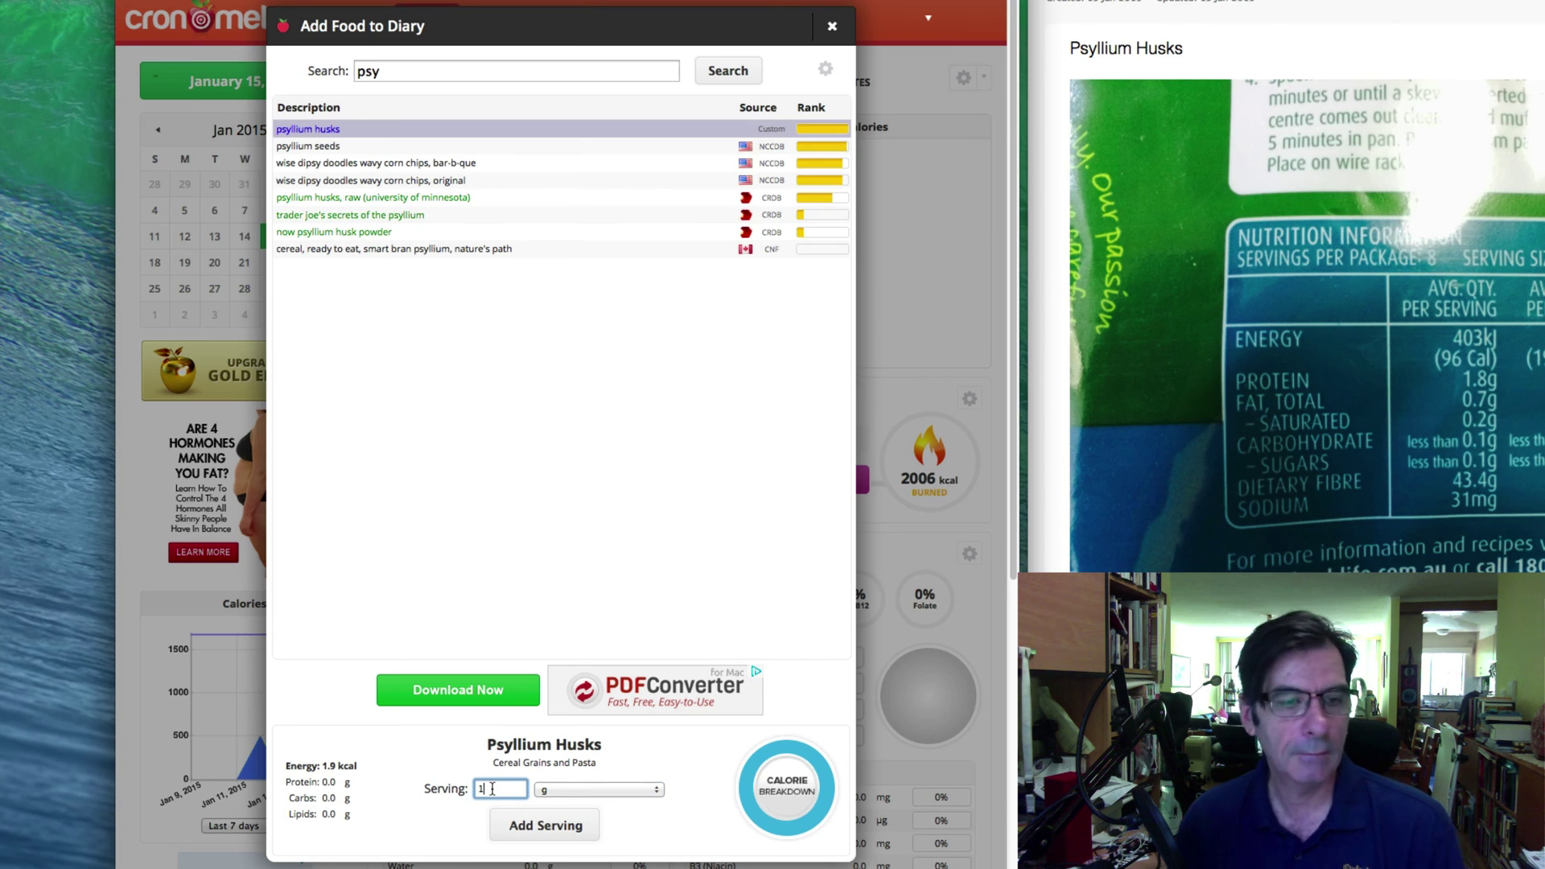
text(5)
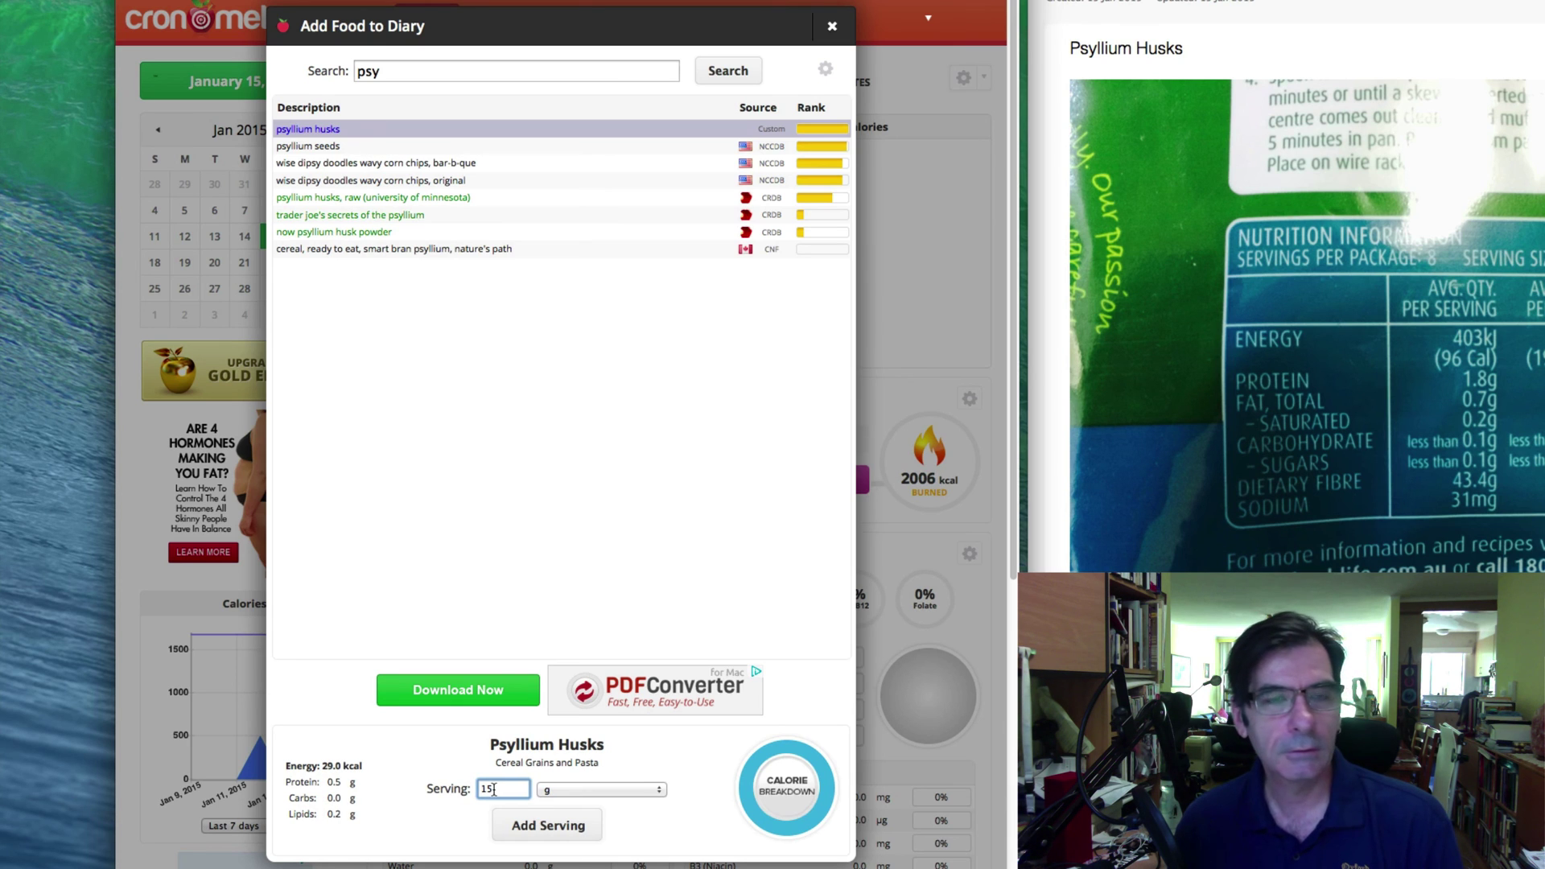
click(541, 826)
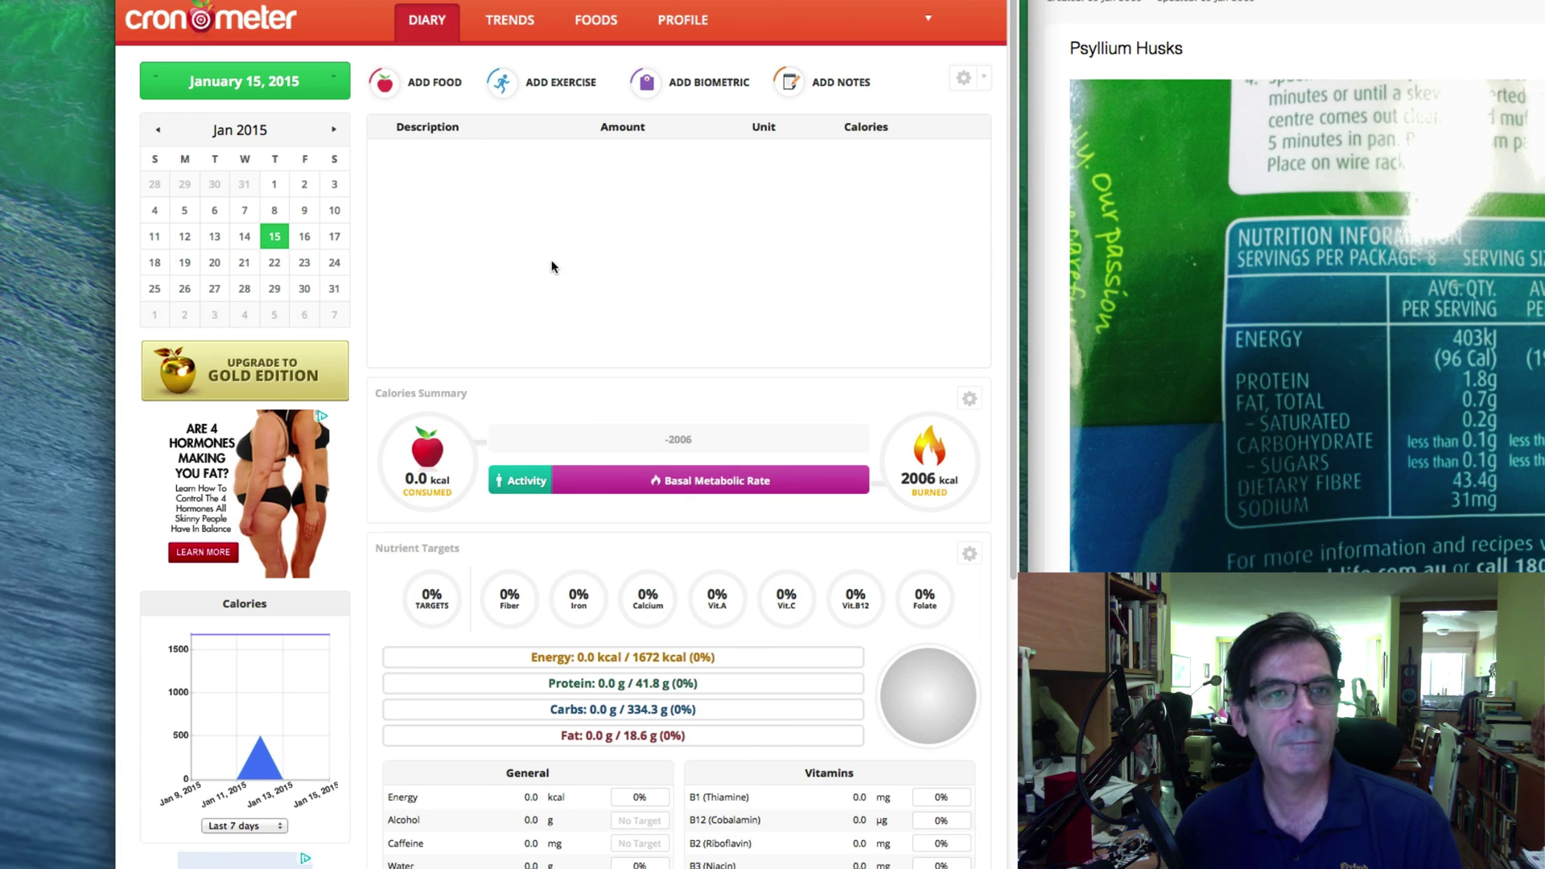
Check the 15 g Psyllium Husks entry at 28.95 kcal and the updated calorie summary.
mouse_move(508, 475)
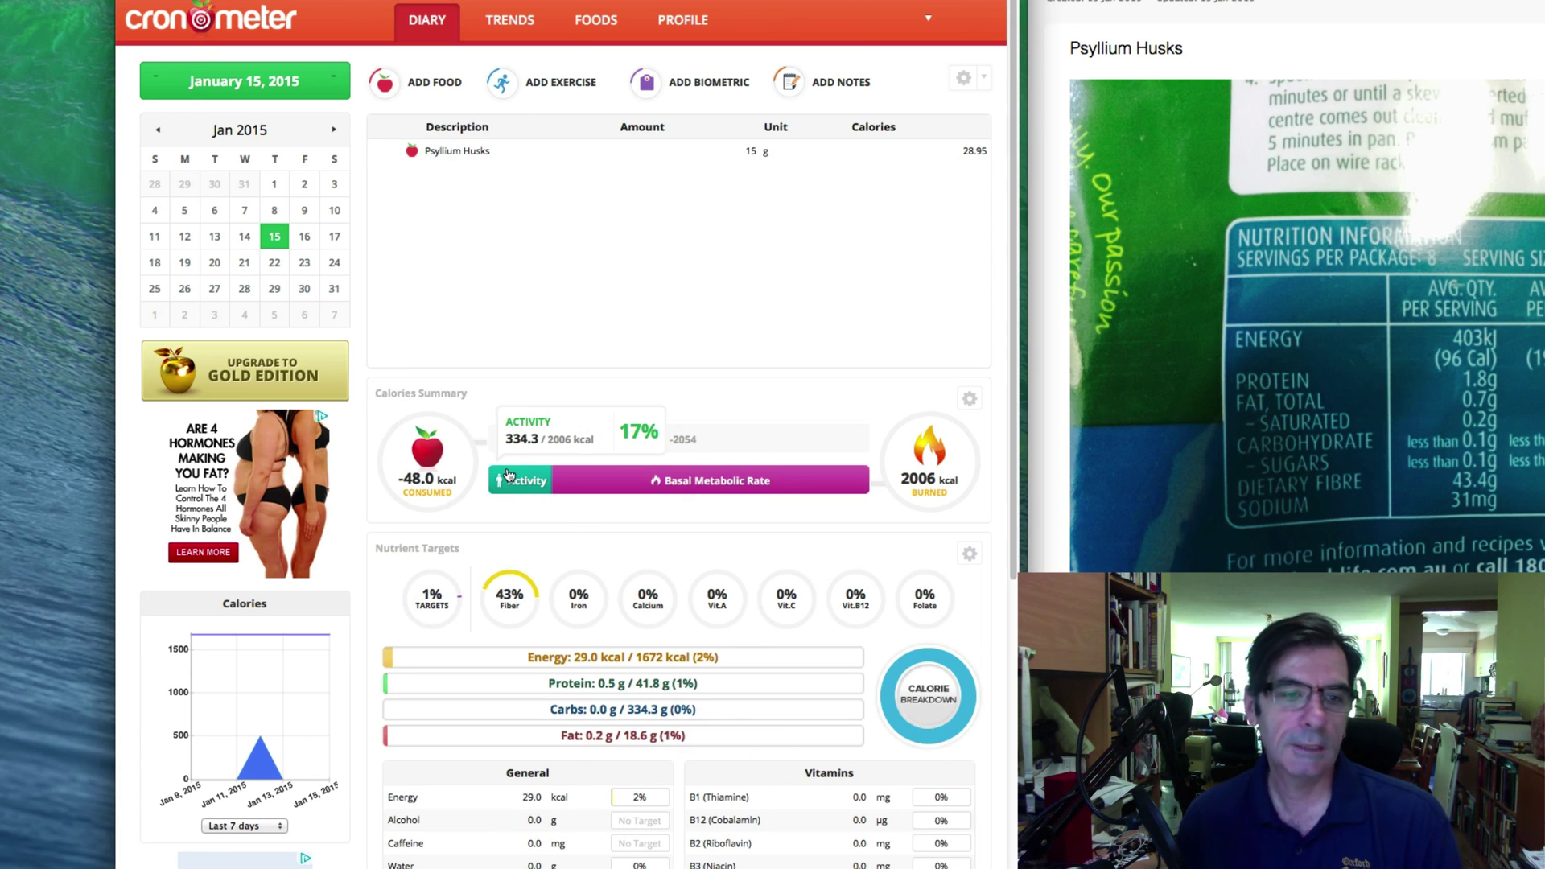